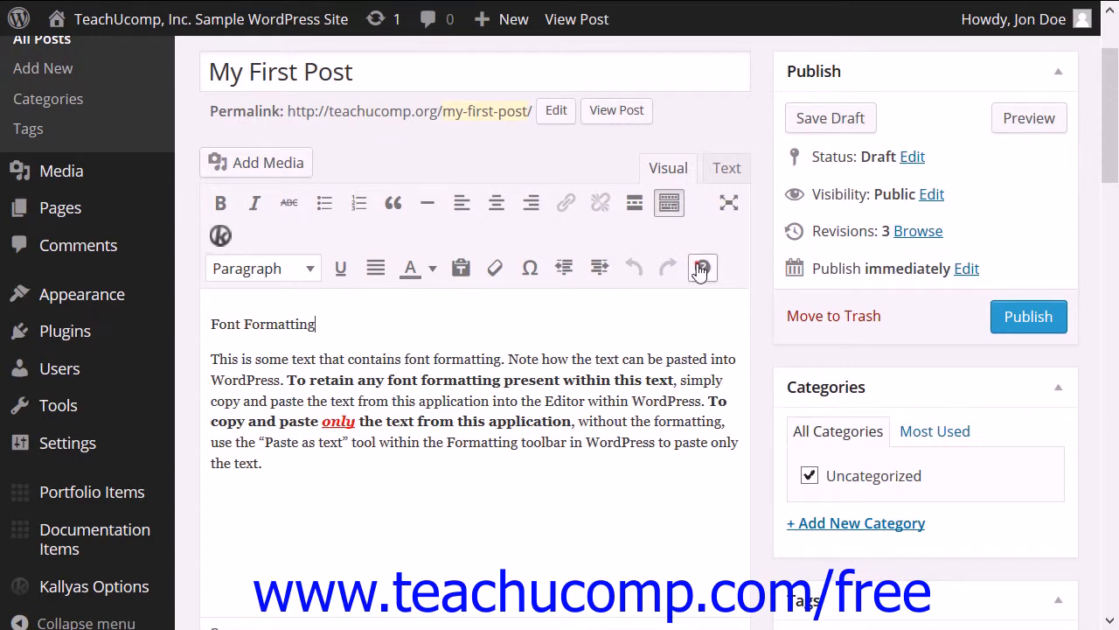
View the editor's keyboard shortcuts help and close it
left_click(700, 270)
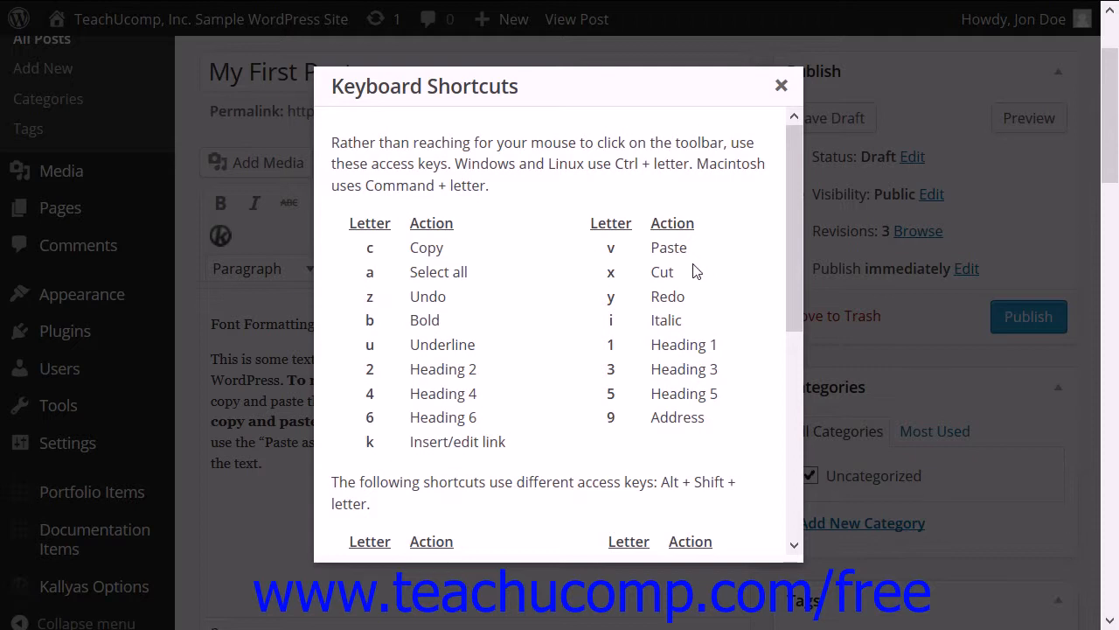
left_click(781, 86)
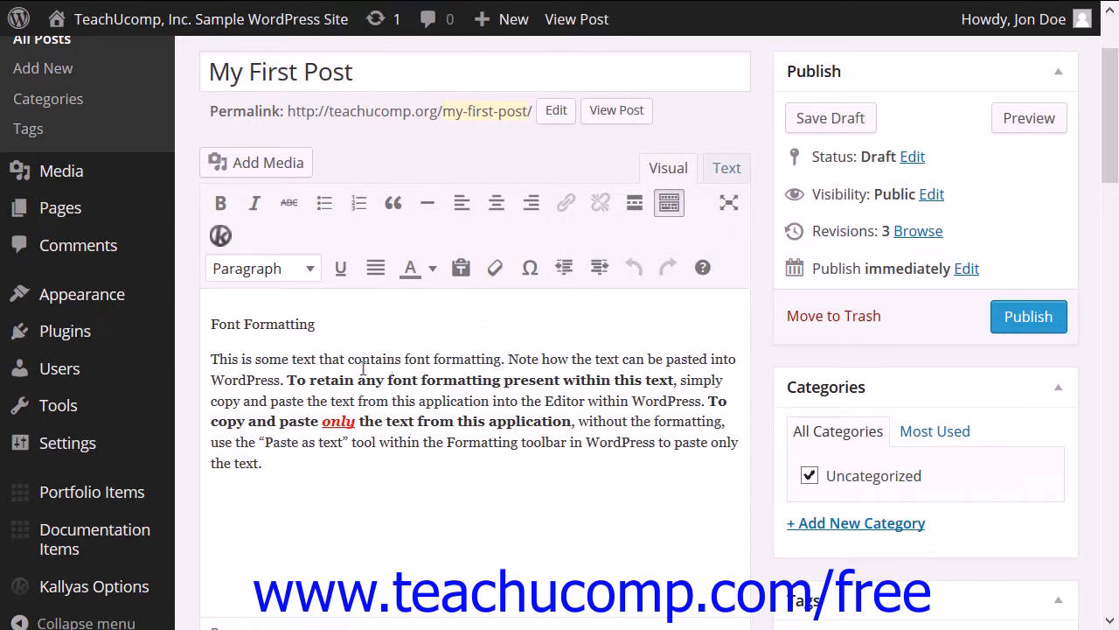
Apply bold and italic to the word "font" in the first sentence, and remove both formats again
double_click(413, 359)
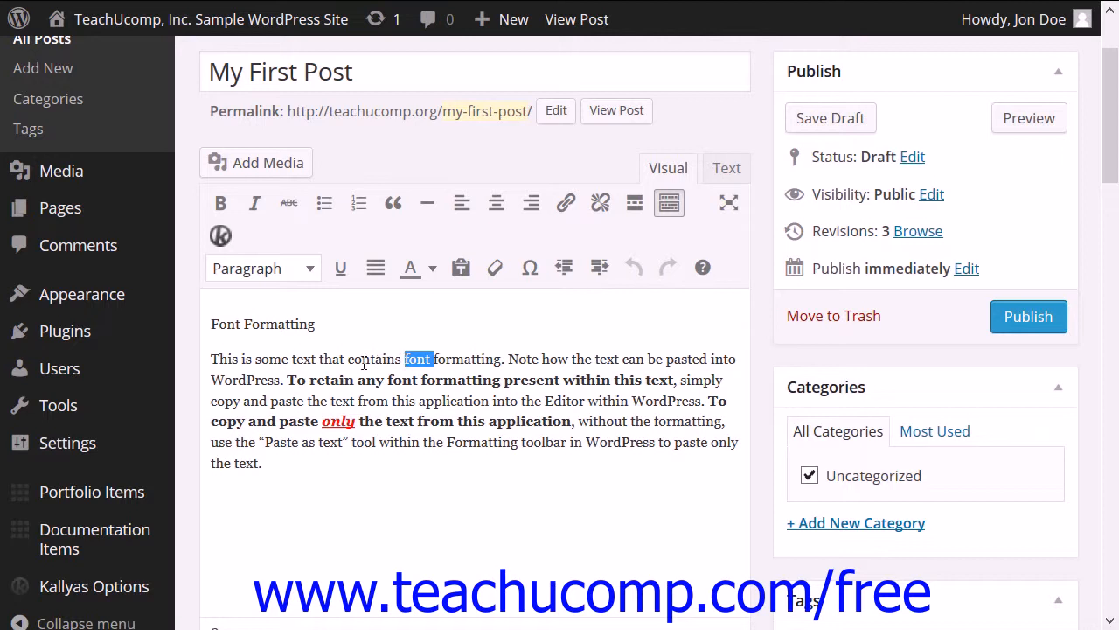
left_click(219, 202)
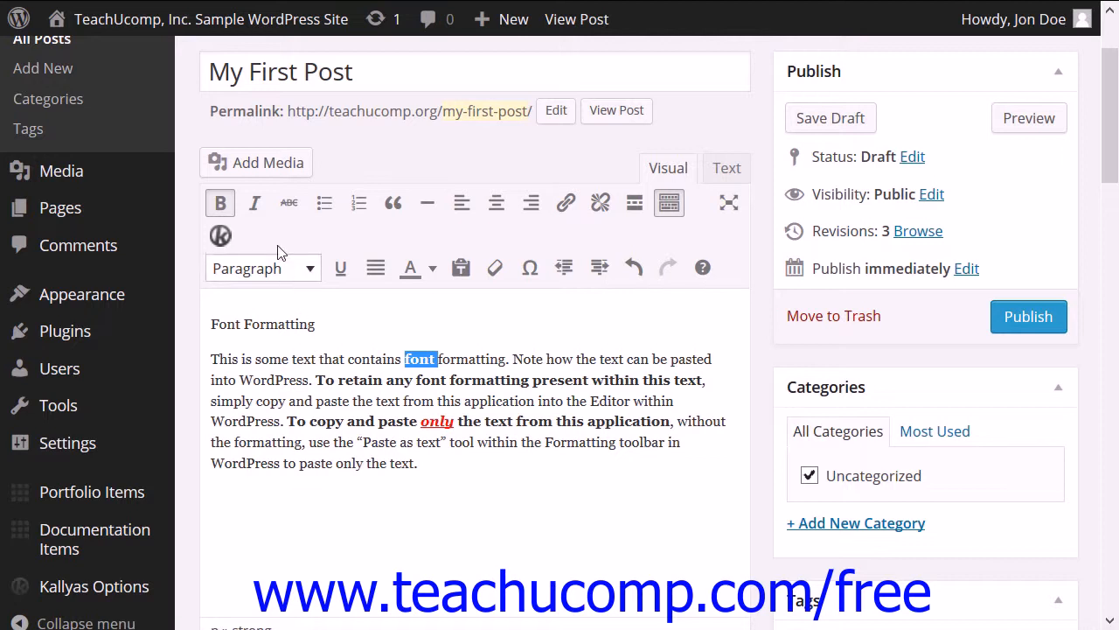
left_click(256, 204)
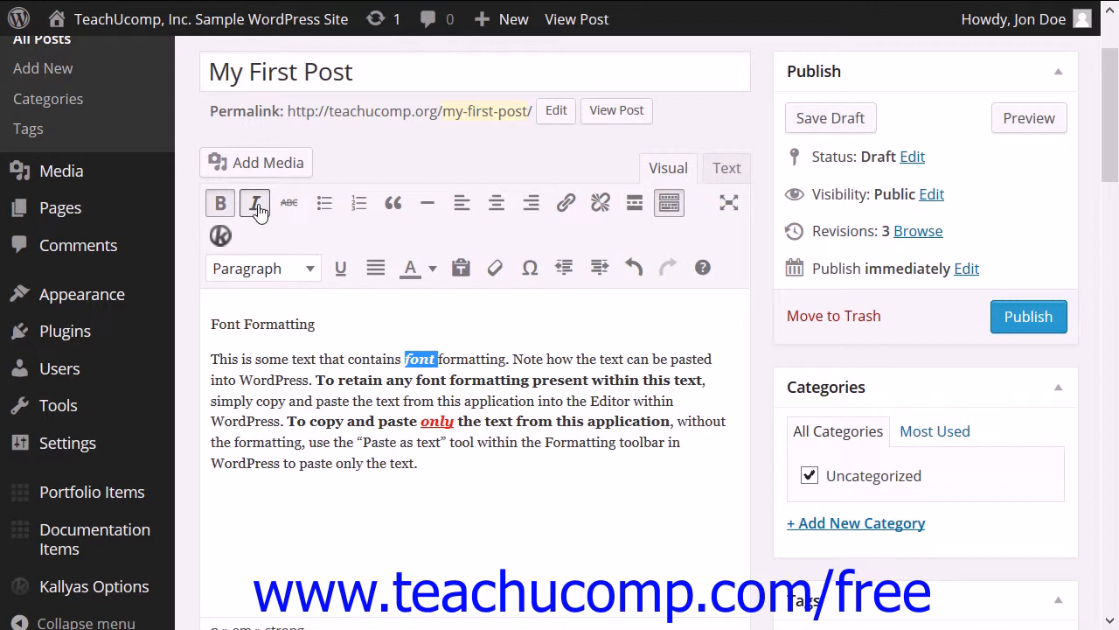
left_click(257, 208)
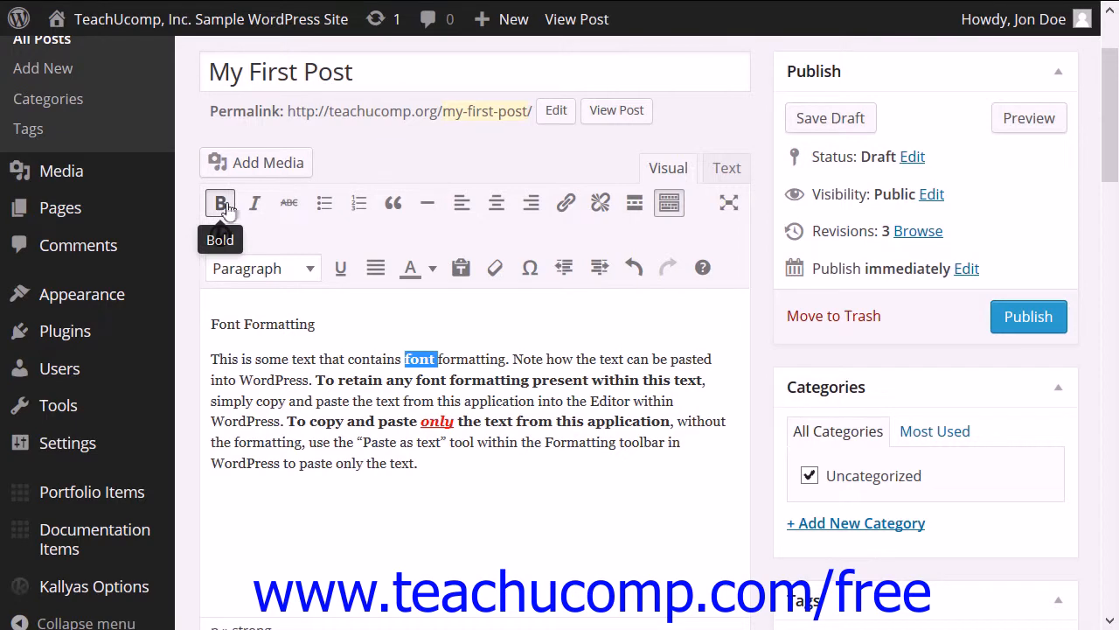
left_click(222, 204)
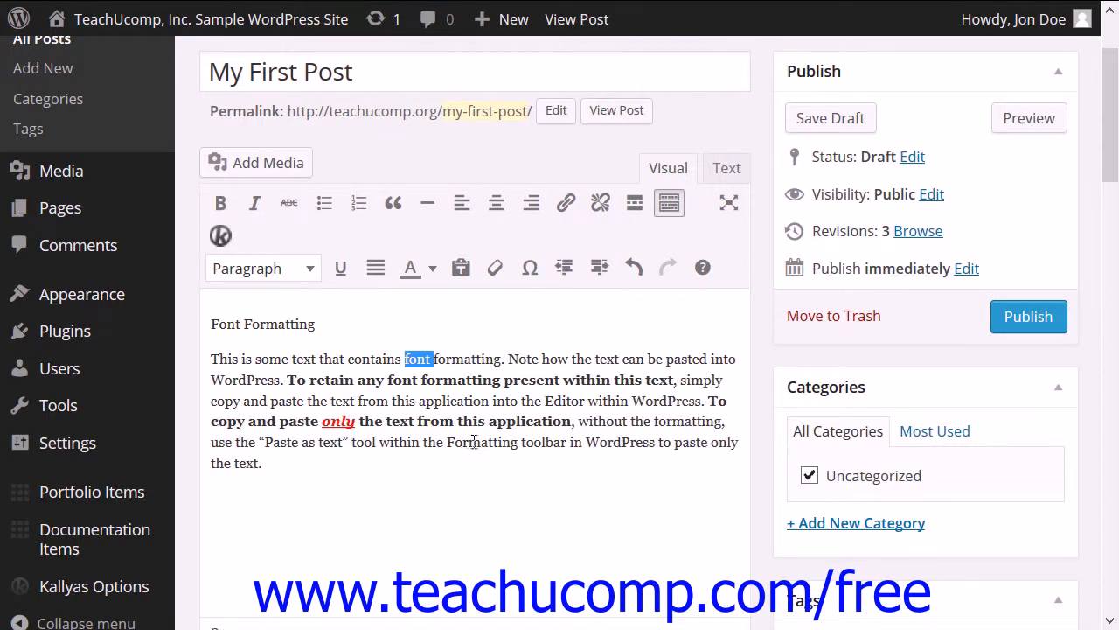
Add three separate lines below the body paragraph reading "Item 1", "Item 2" and "Item 3"
left_click(385, 472)
type("It")
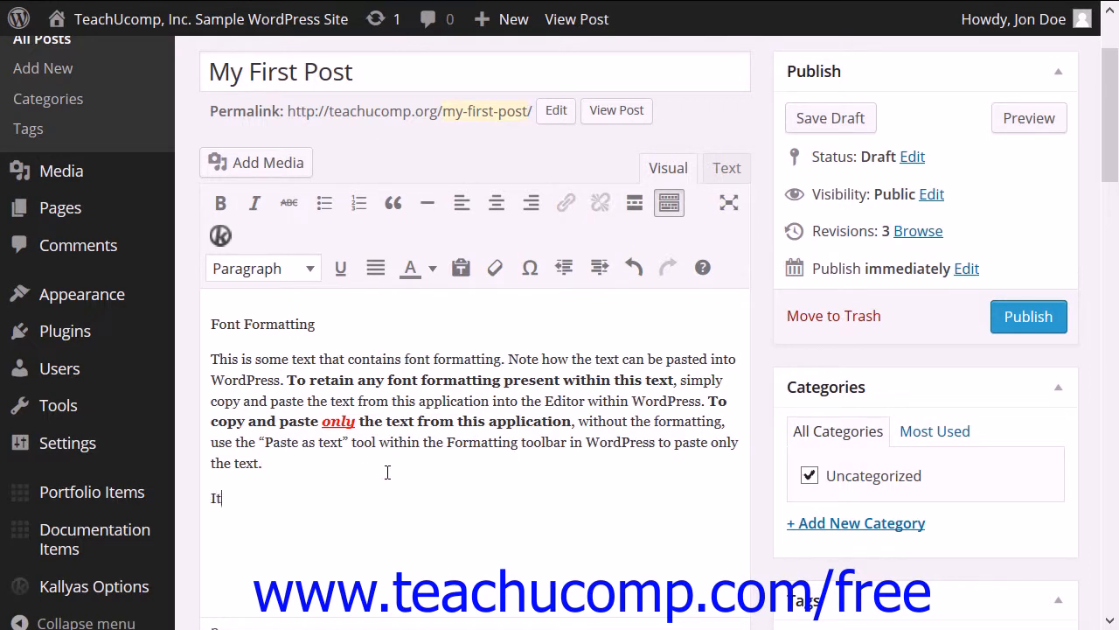
type("em 1 Item 2")
key("Return")
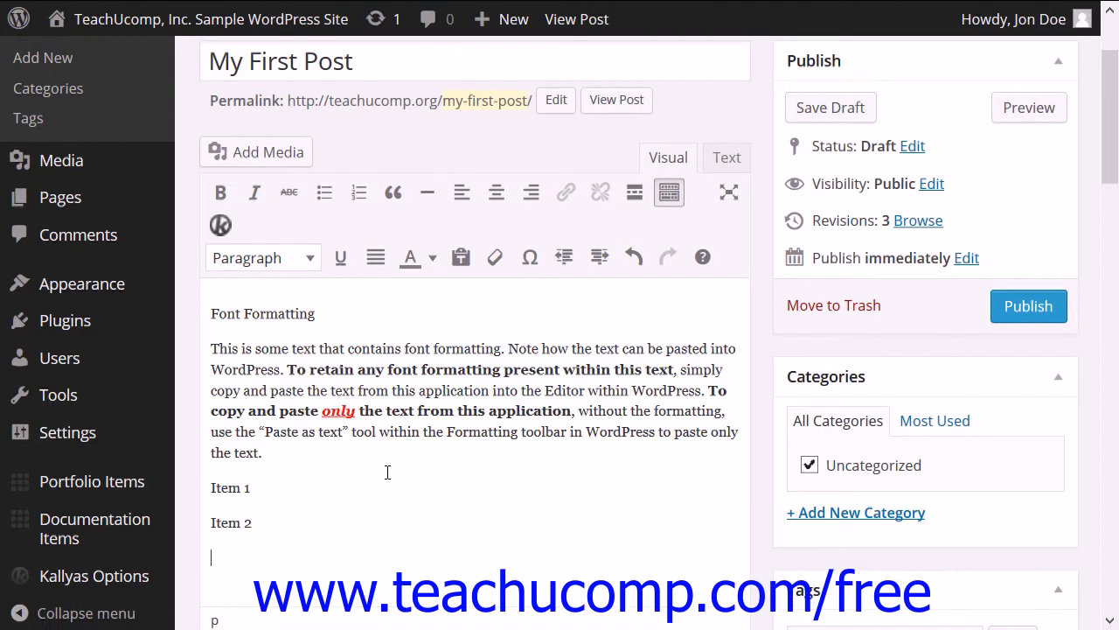
type("Item 3")
Format the three item lines as a bulleted list, switch them to a numbered list, and remove the list formatting
double_click(265, 539)
left_click_drag(231, 523, 207, 477)
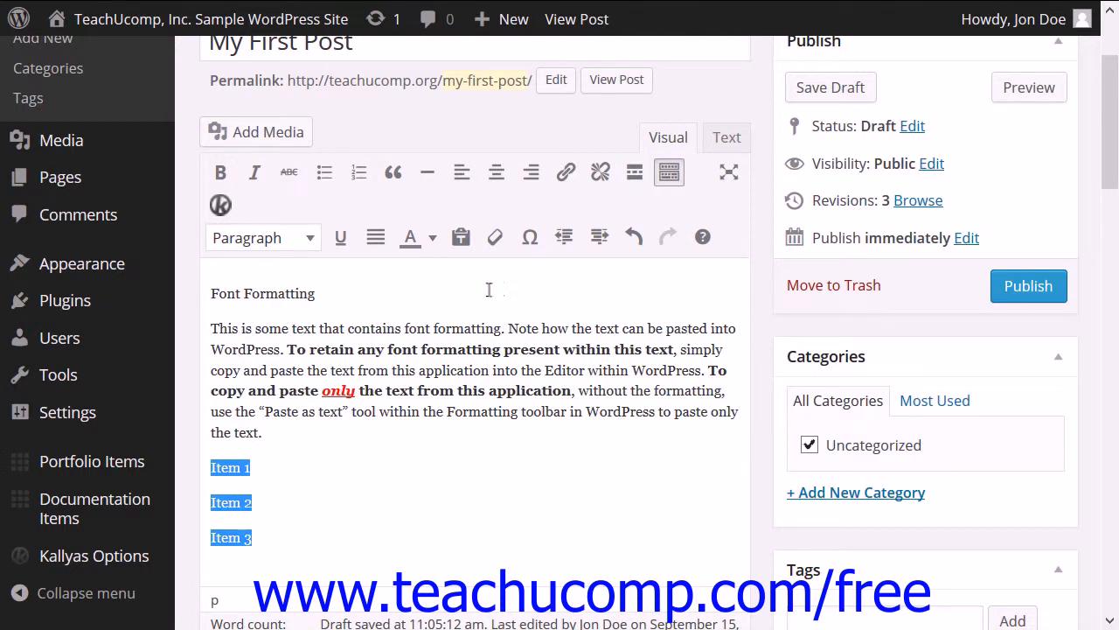
left_click(325, 175)
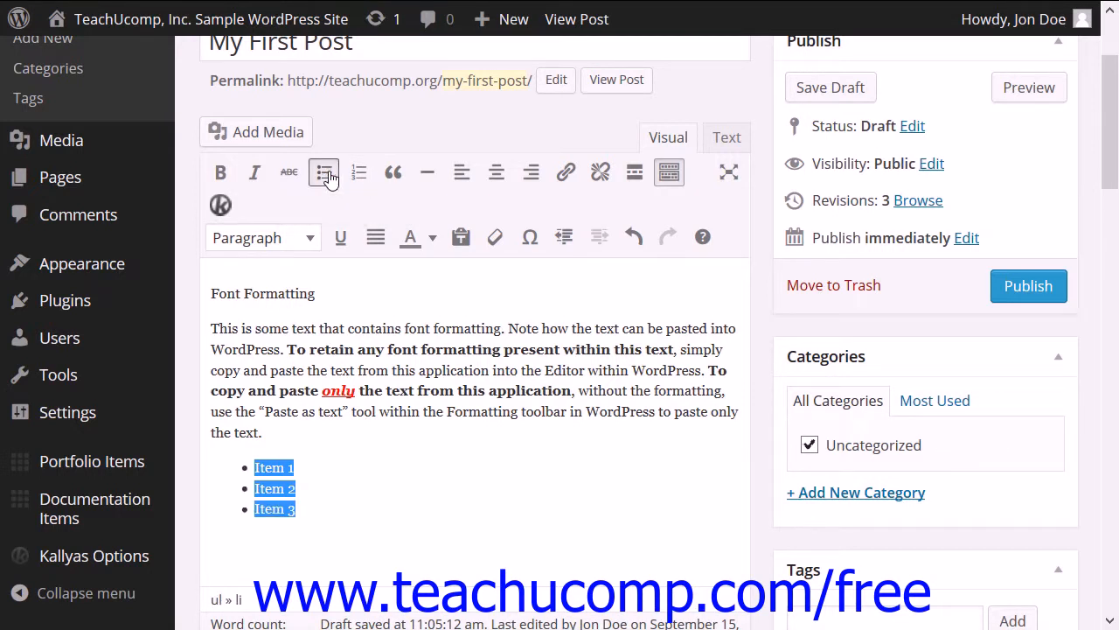
left_click(351, 175)
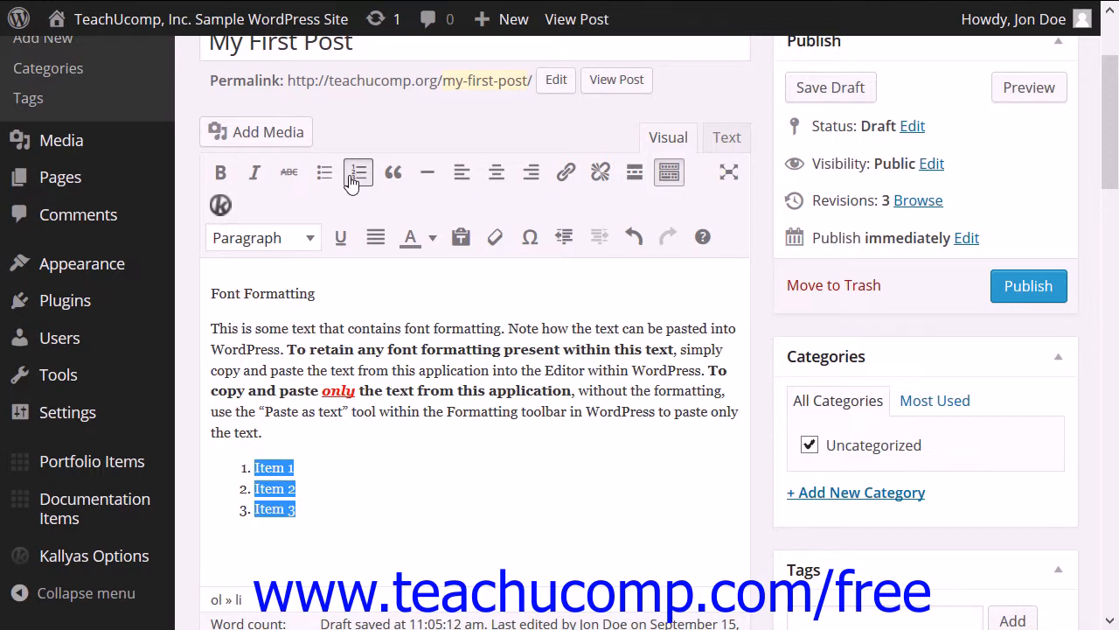
left_click(351, 178)
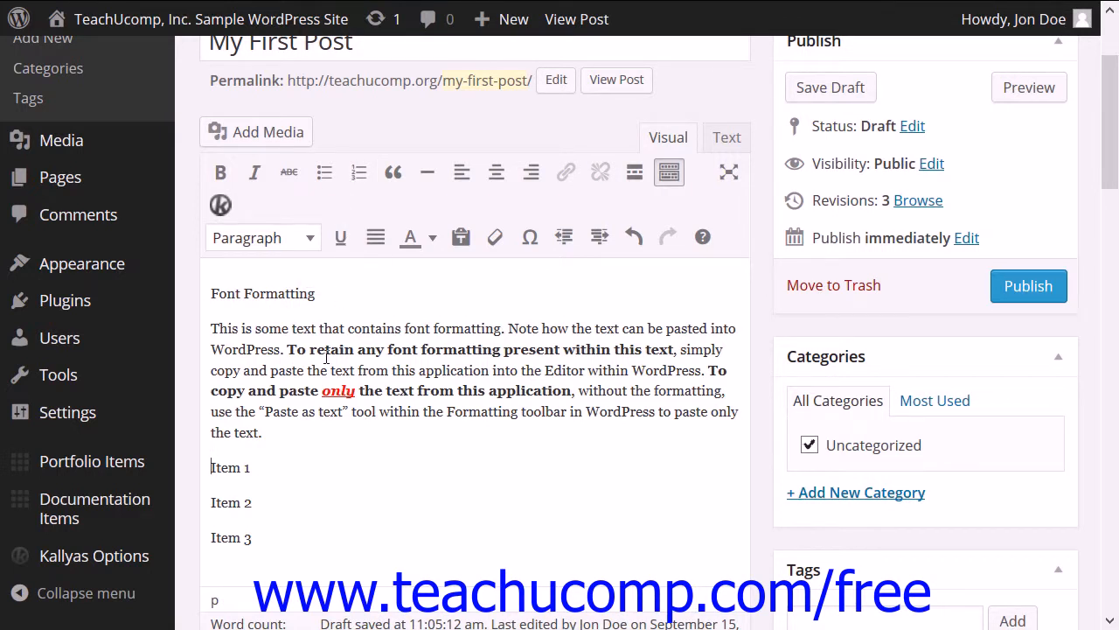
Apply blockquote formatting to the whole body paragraph and remove it again
left_click_drag(311, 434, 195, 332)
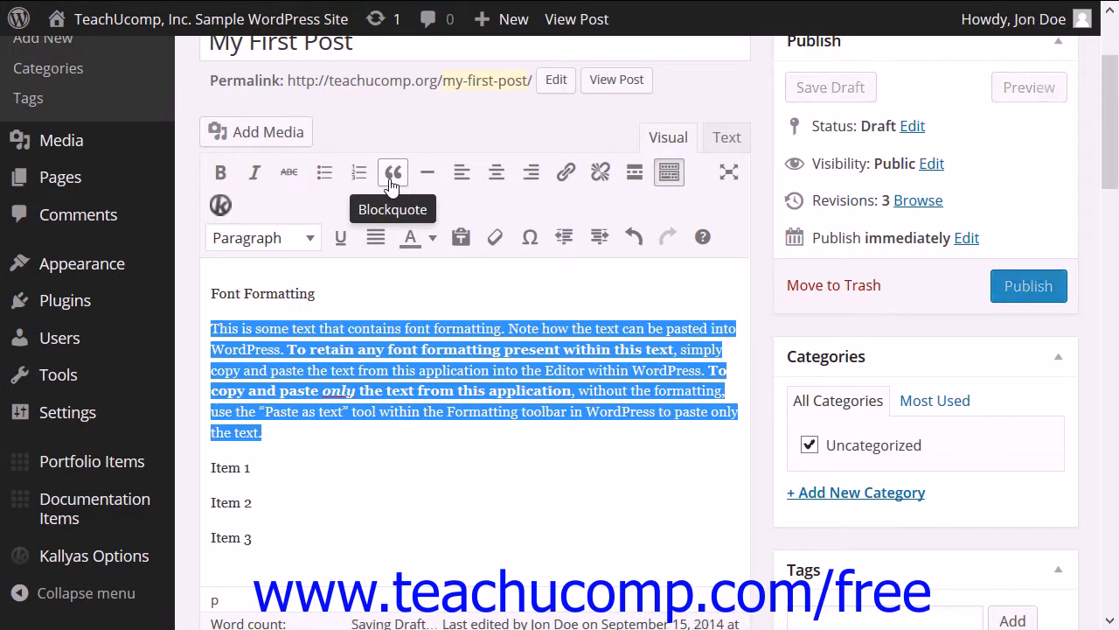
left_click(391, 175)
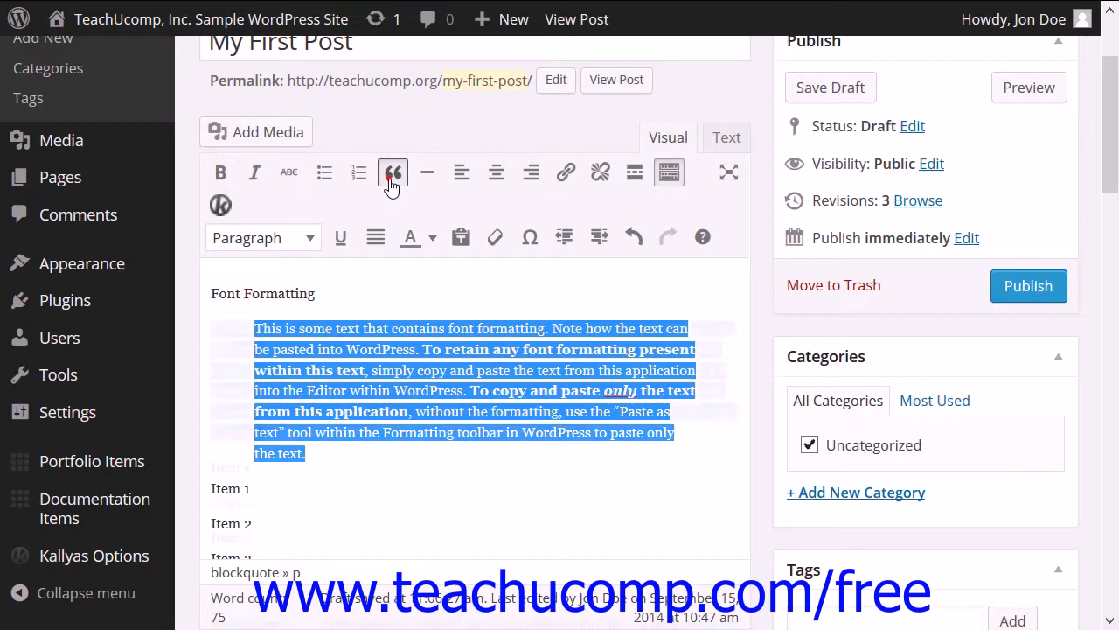
left_click(392, 184)
Insert two horizontal lines between the "Font Formatting" line and the body paragraph
left_click(350, 296)
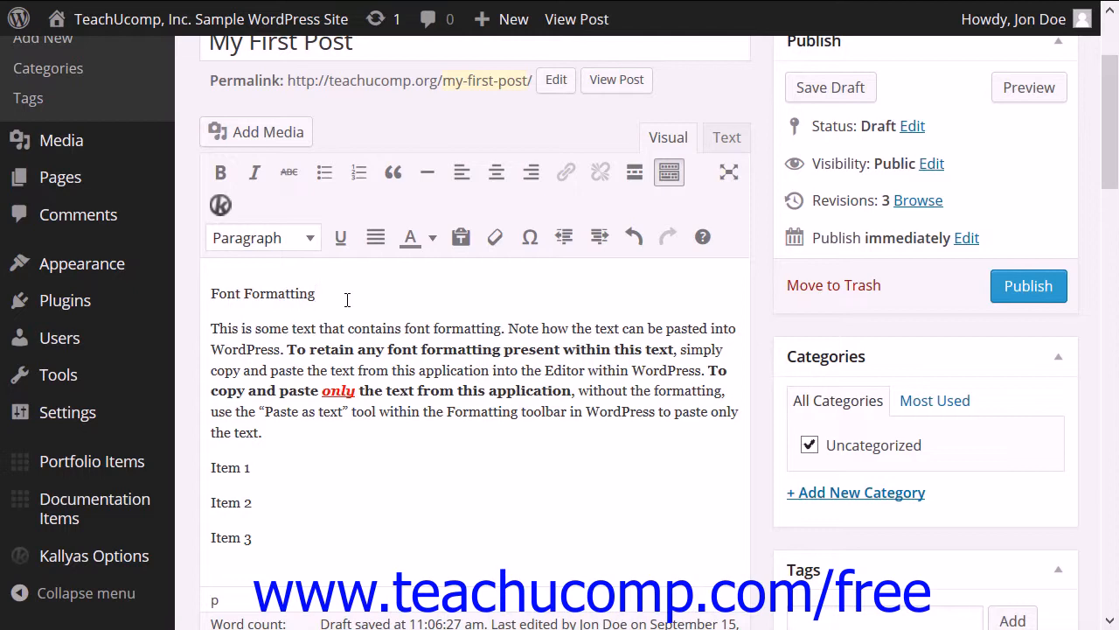
key("Return")
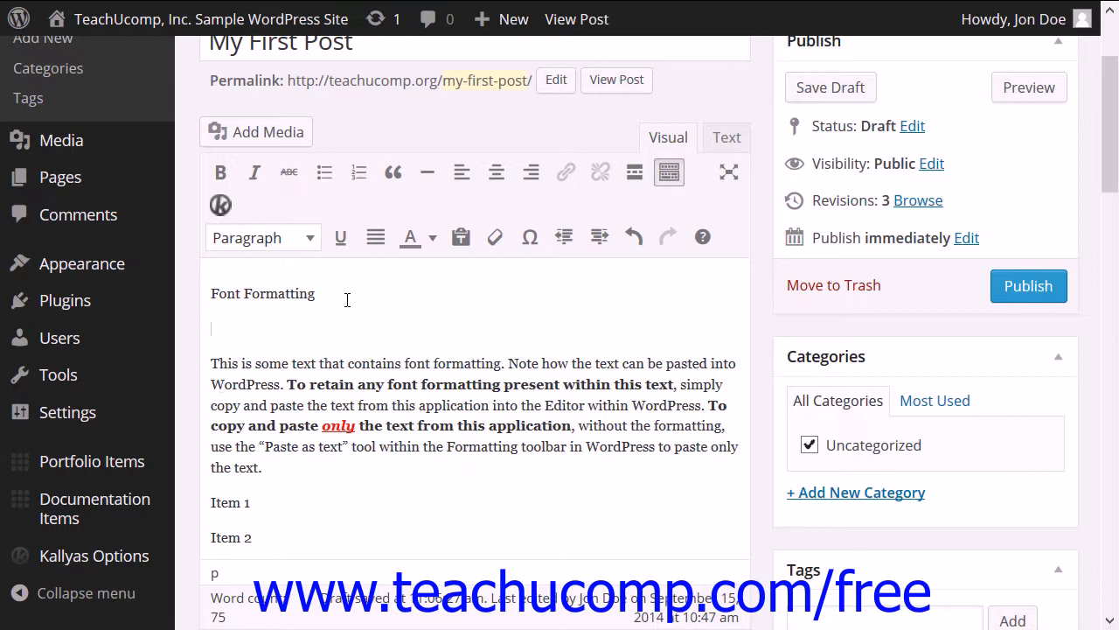
left_click(430, 179)
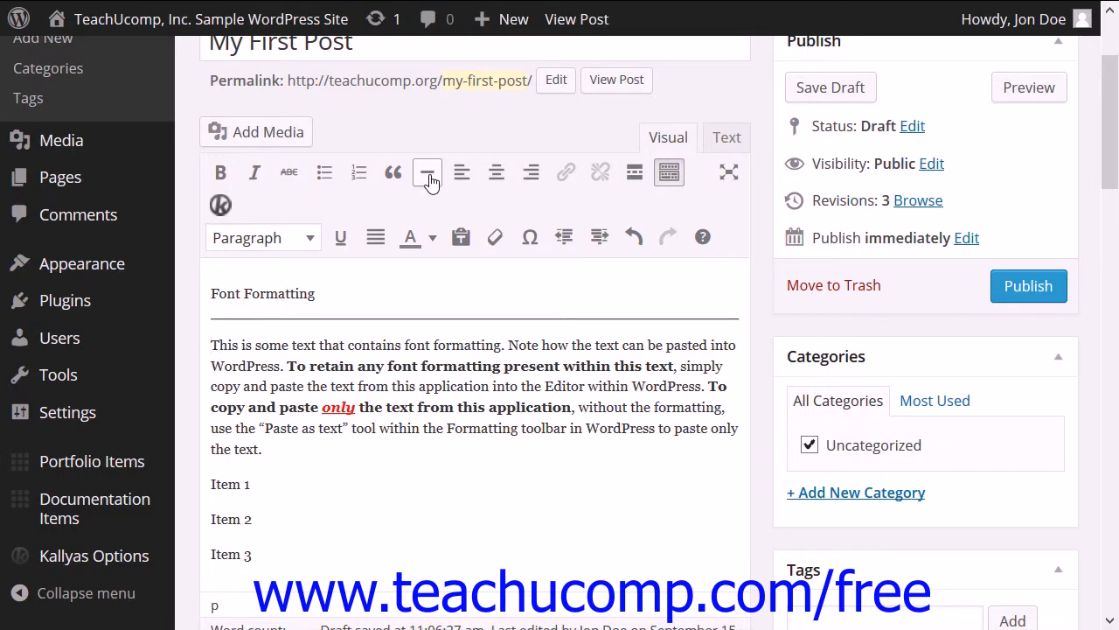
left_click(429, 179)
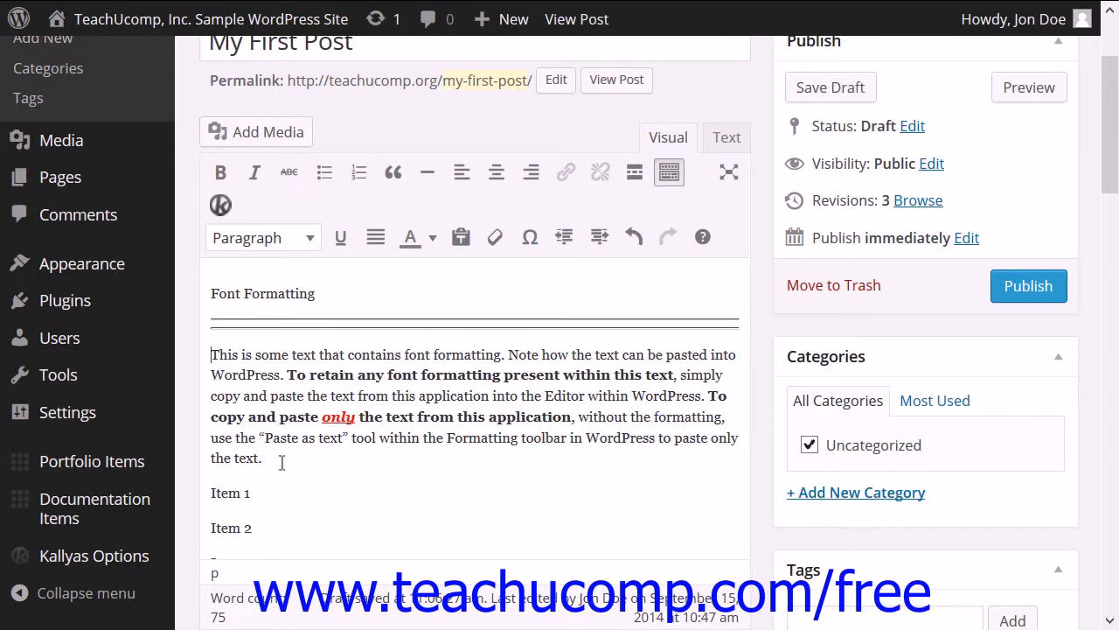
Justify the body paragraph below the horizontal lines
left_click_drag(280, 462, 210, 360)
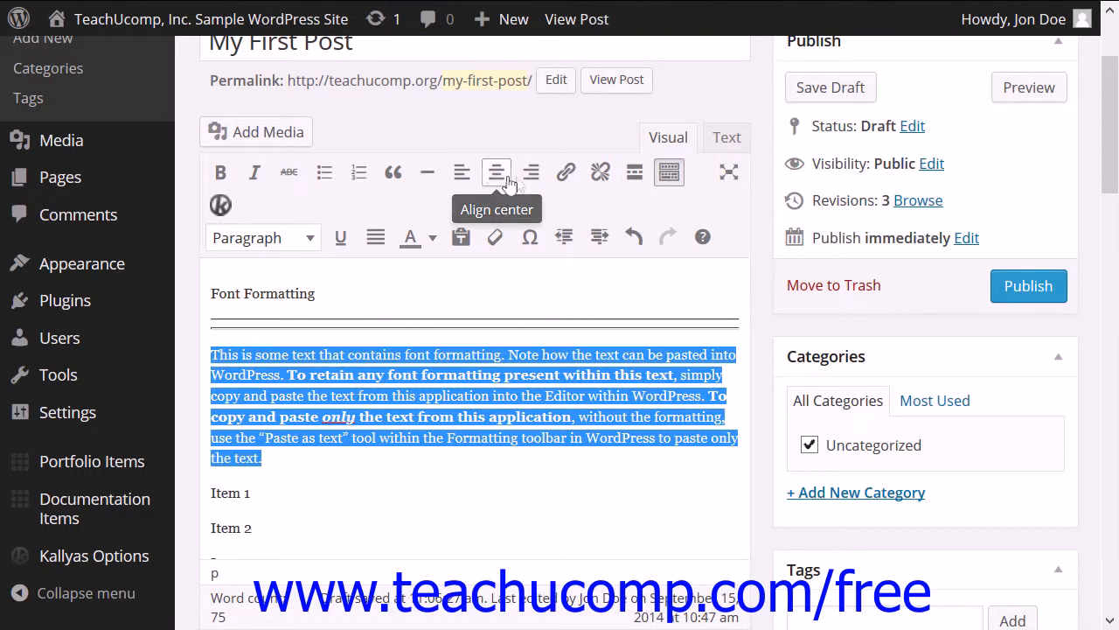
left_click(383, 242)
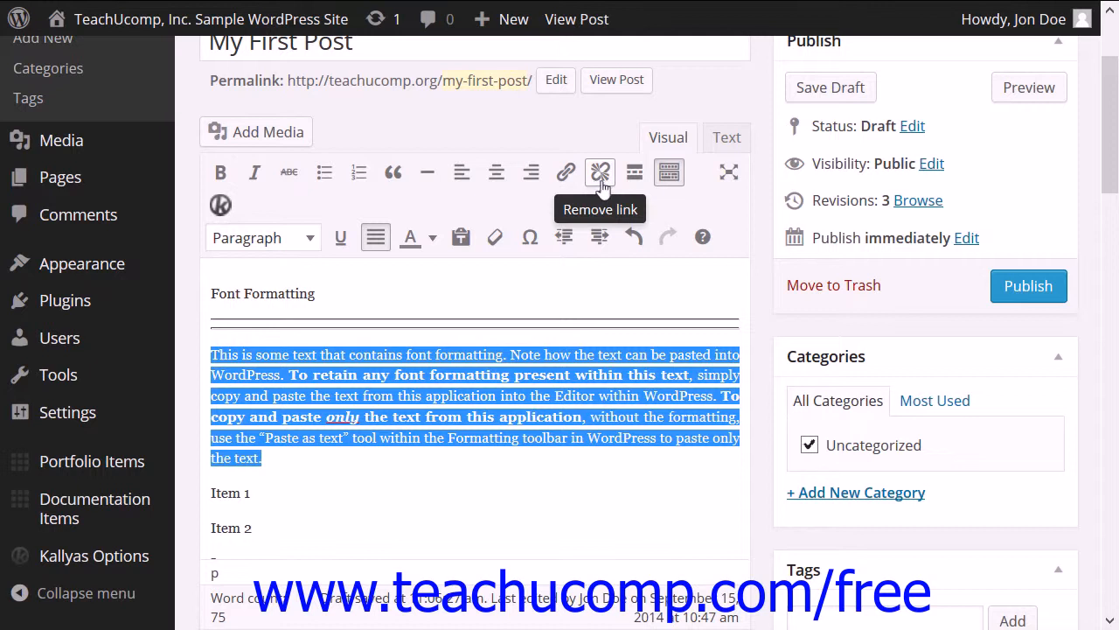
Hide the editor's second row of formatting tools and show it again
left_click(669, 175)
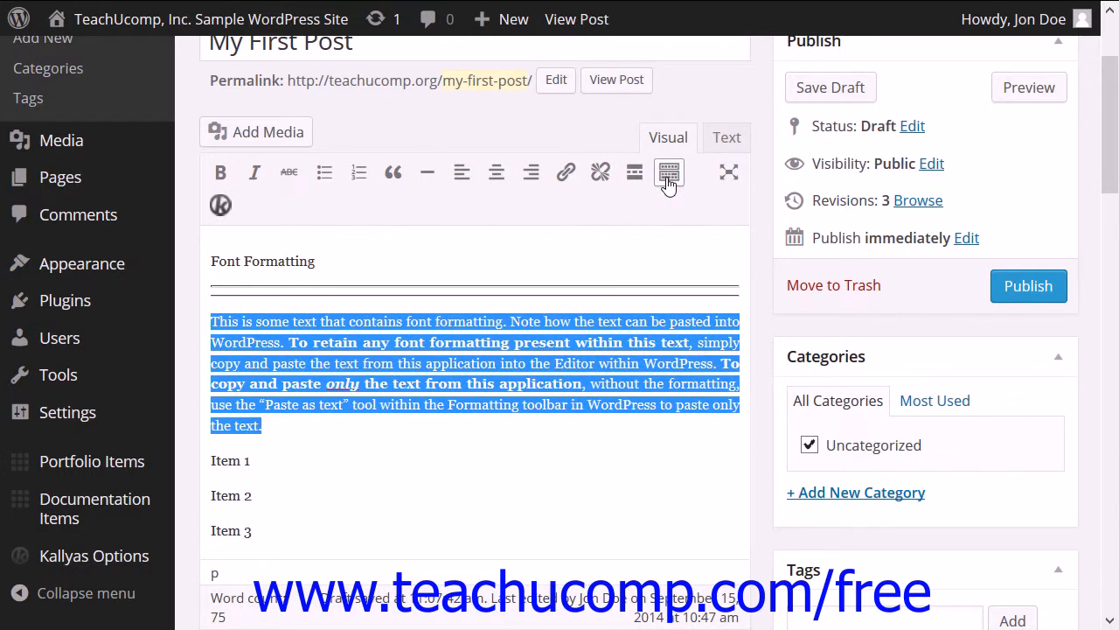
left_click(668, 180)
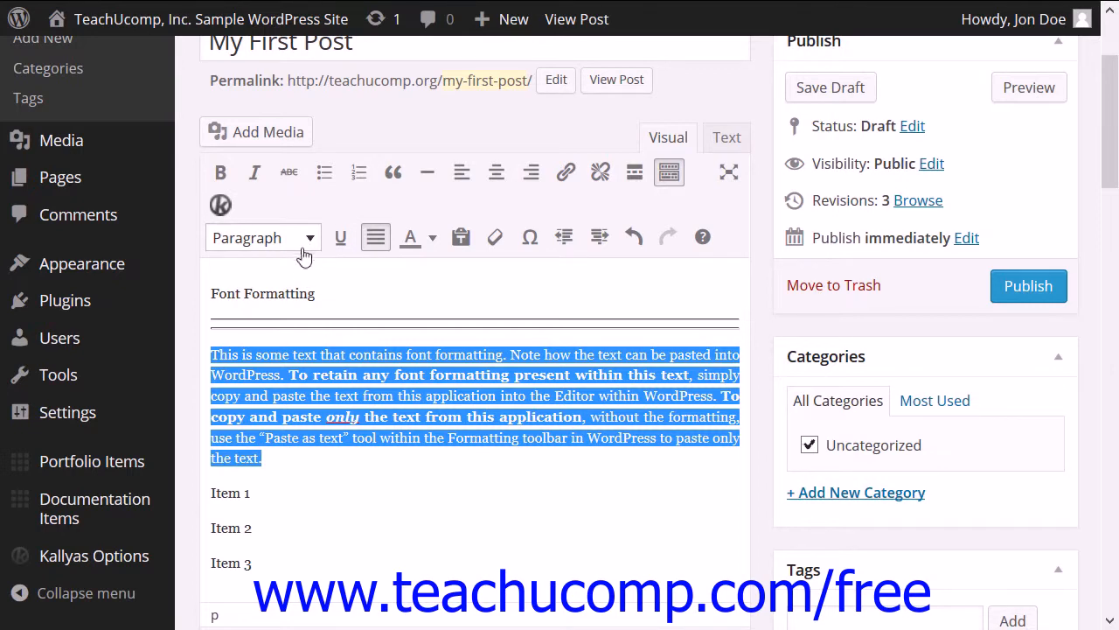
Apply the Heading 2 style to the "Font Formatting" line
left_click_drag(331, 296, 198, 308)
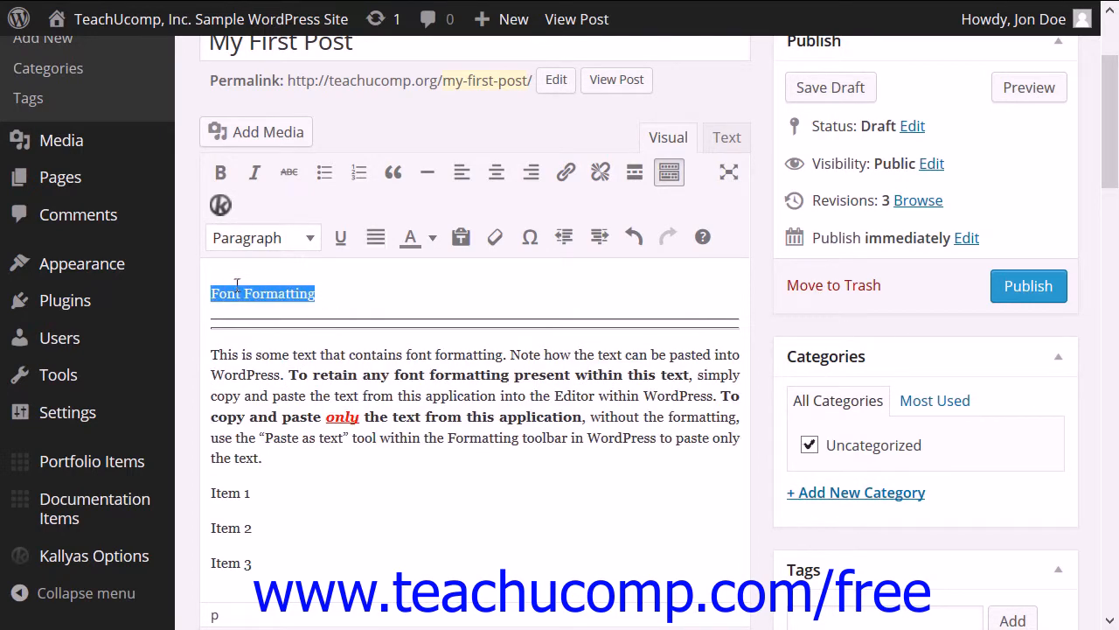
left_click(318, 243)
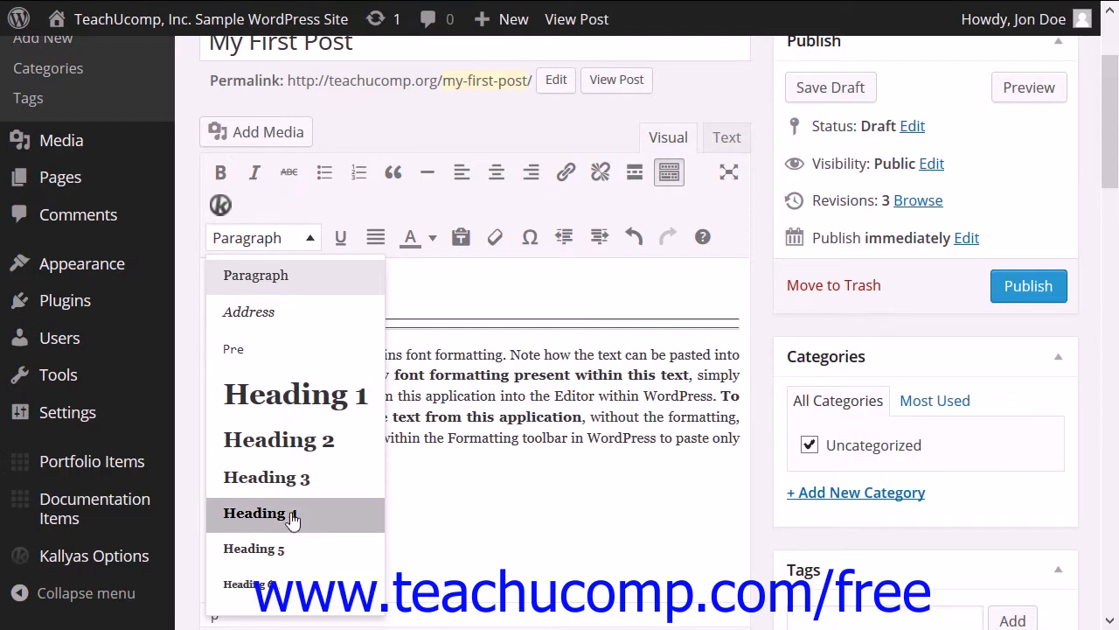
left_click(306, 440)
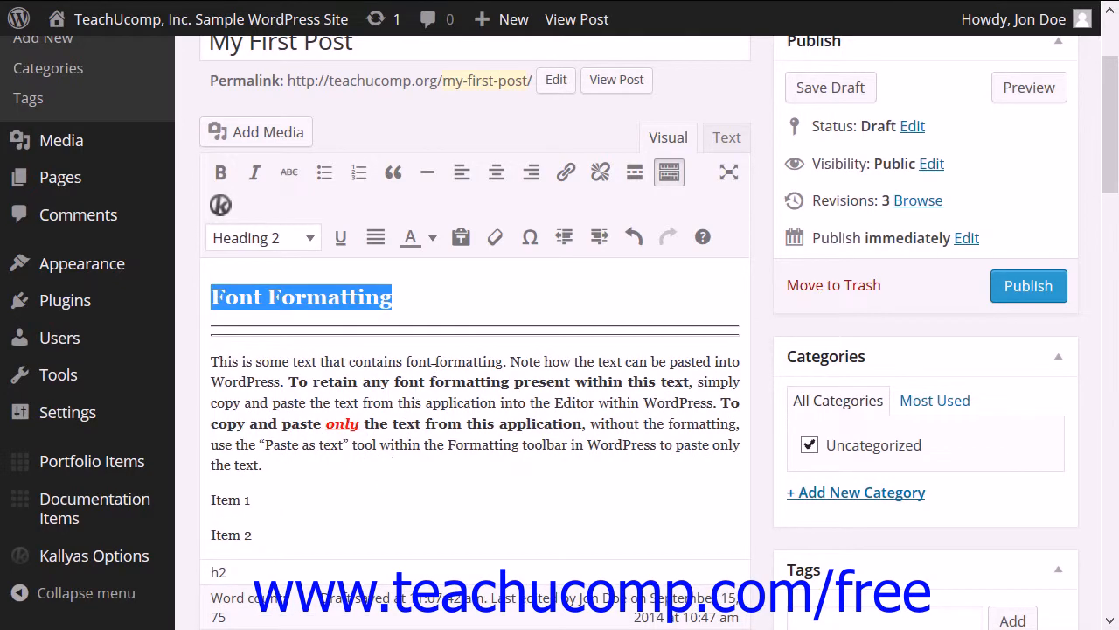
left_click(273, 362)
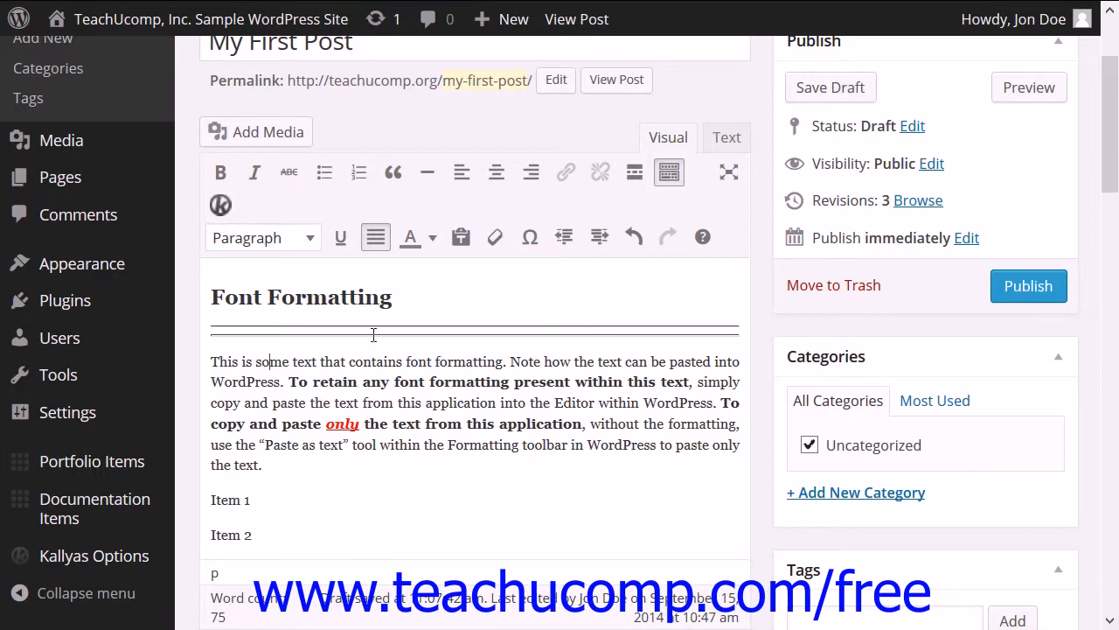
Color the "Font Formatting" heading text dark blue
triple_click(395, 298)
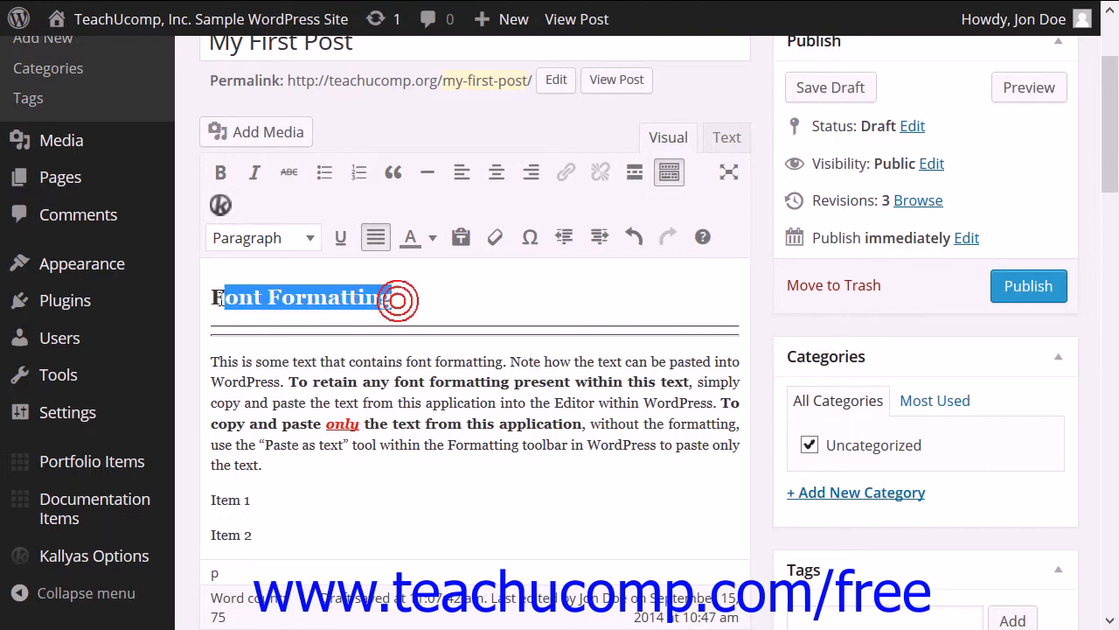
left_click(434, 239)
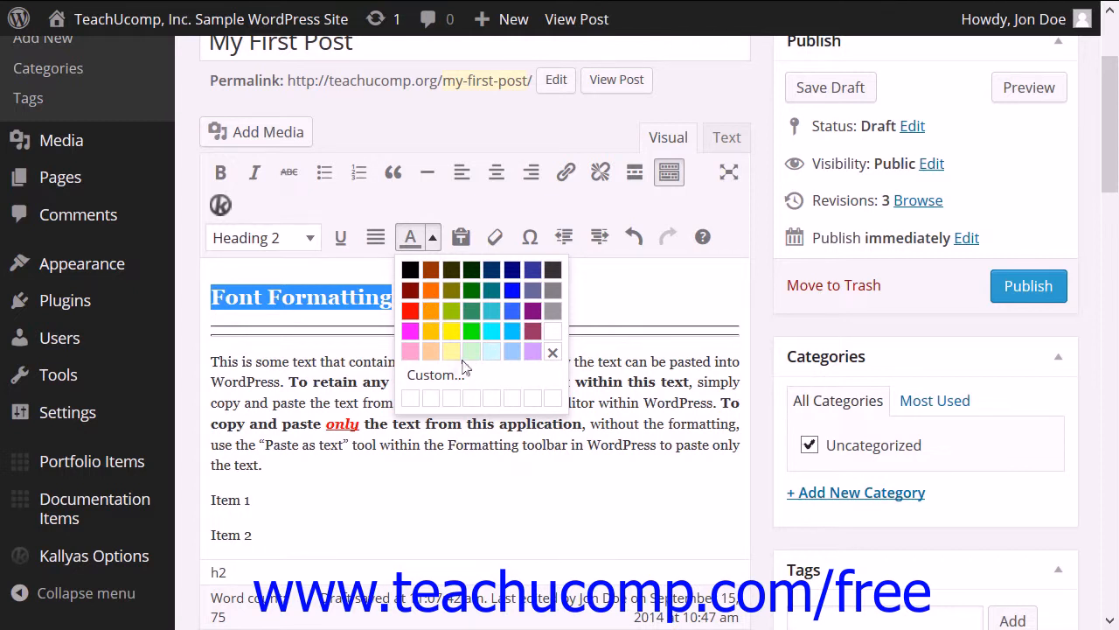
left_click(513, 271)
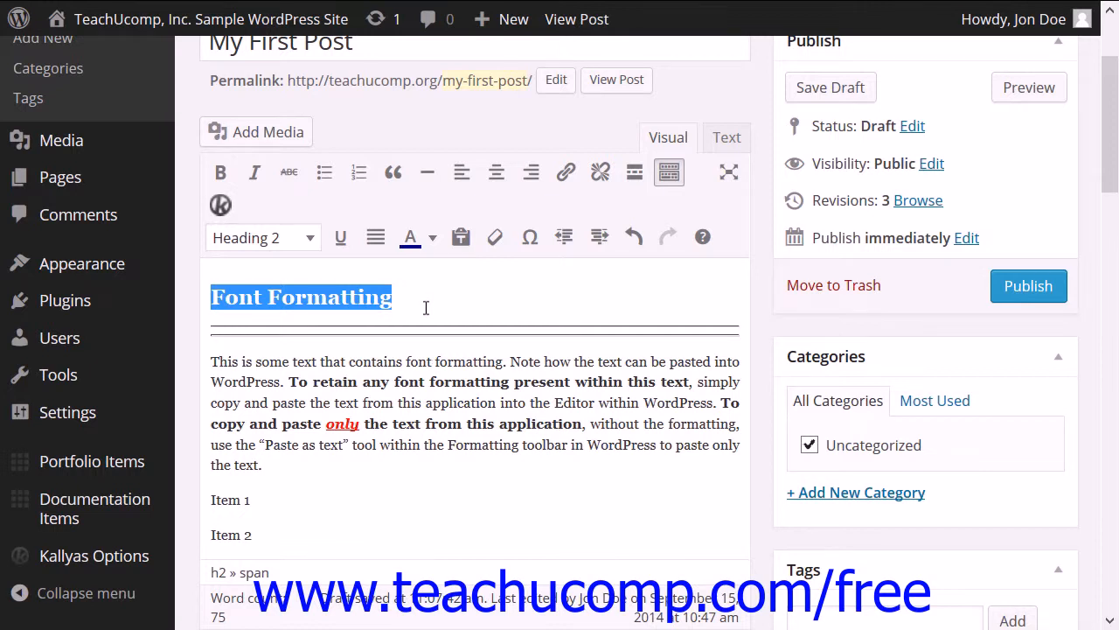
left_click(426, 307)
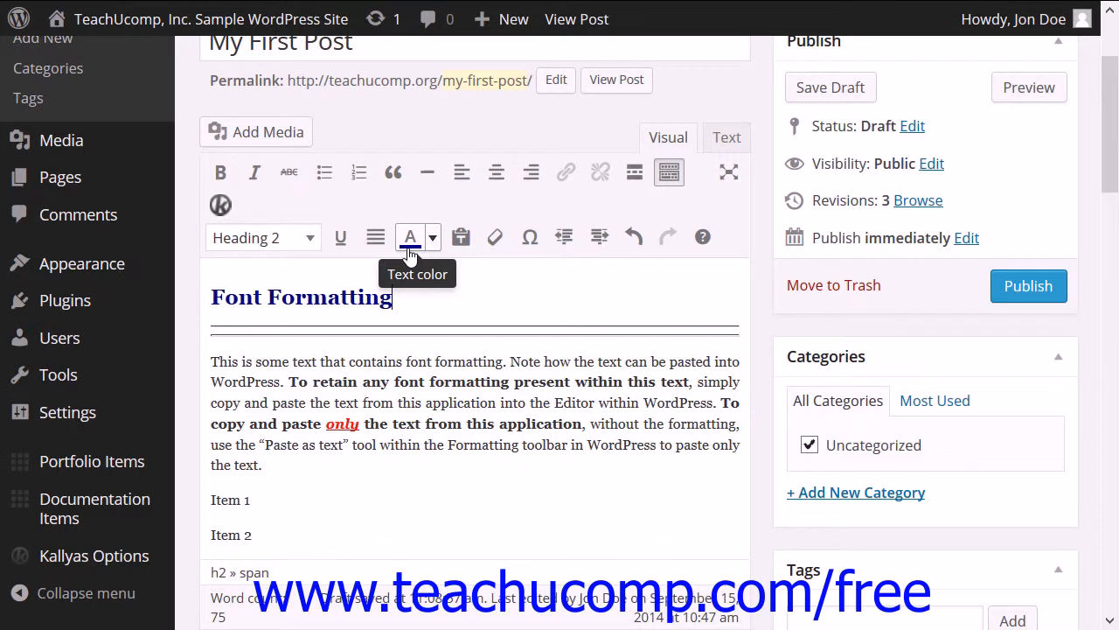
Apply the same dark blue text color to the word "WordPress" at the end of the paragraph's first two sentences
left_click(233, 382)
double_click(234, 381)
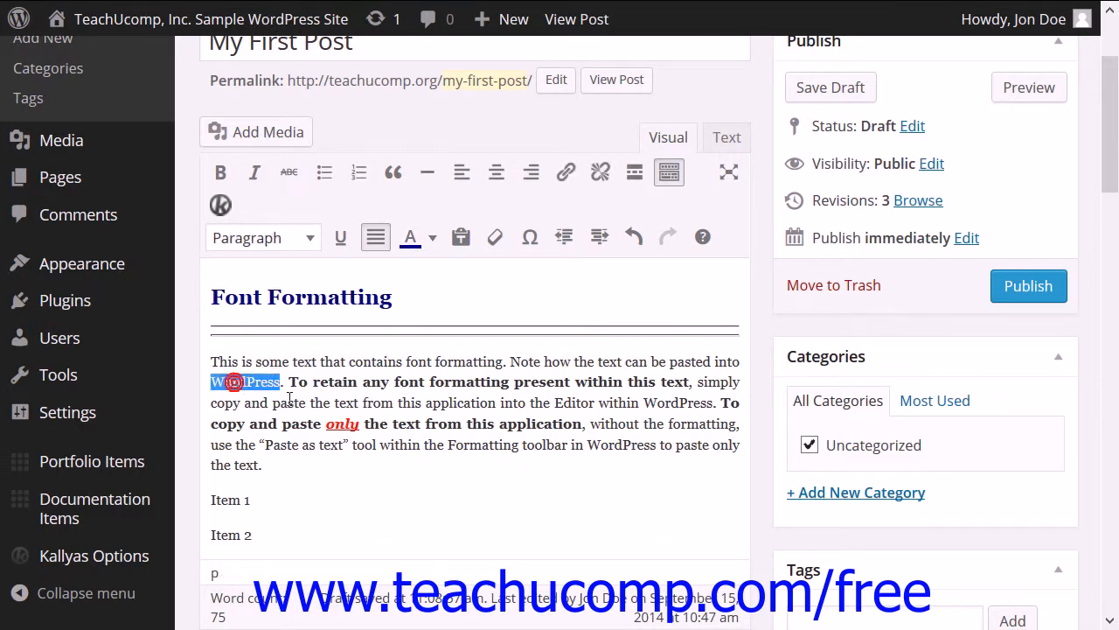
left_click(411, 246)
left_click(359, 388)
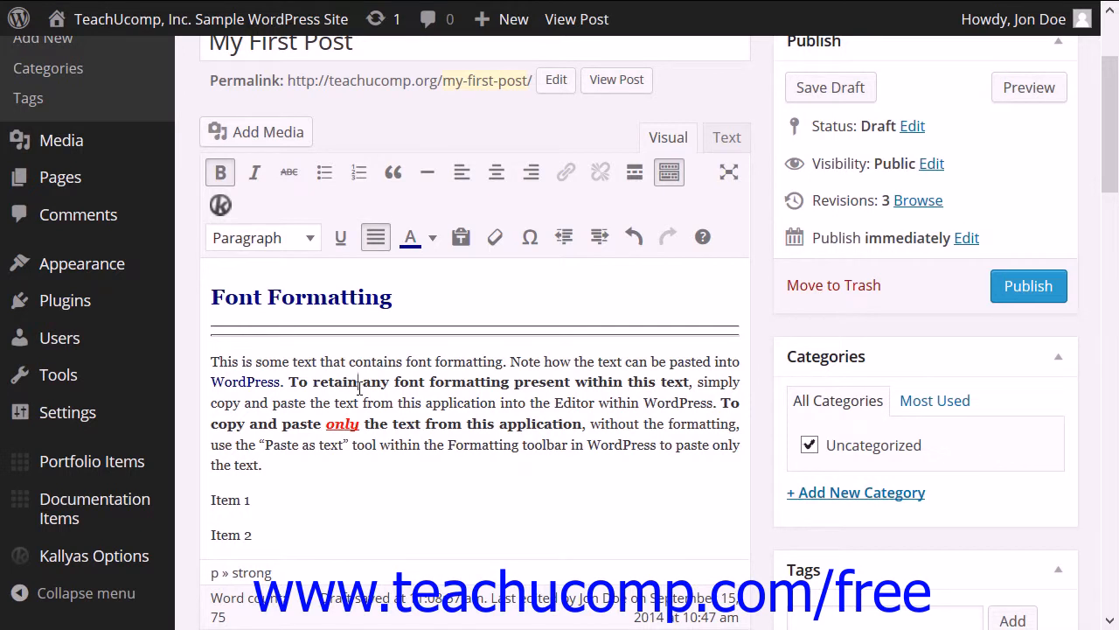
Change the text color of the word "WordPress" before the bold "To retain any font formatting" sentence to black
left_click(433, 241)
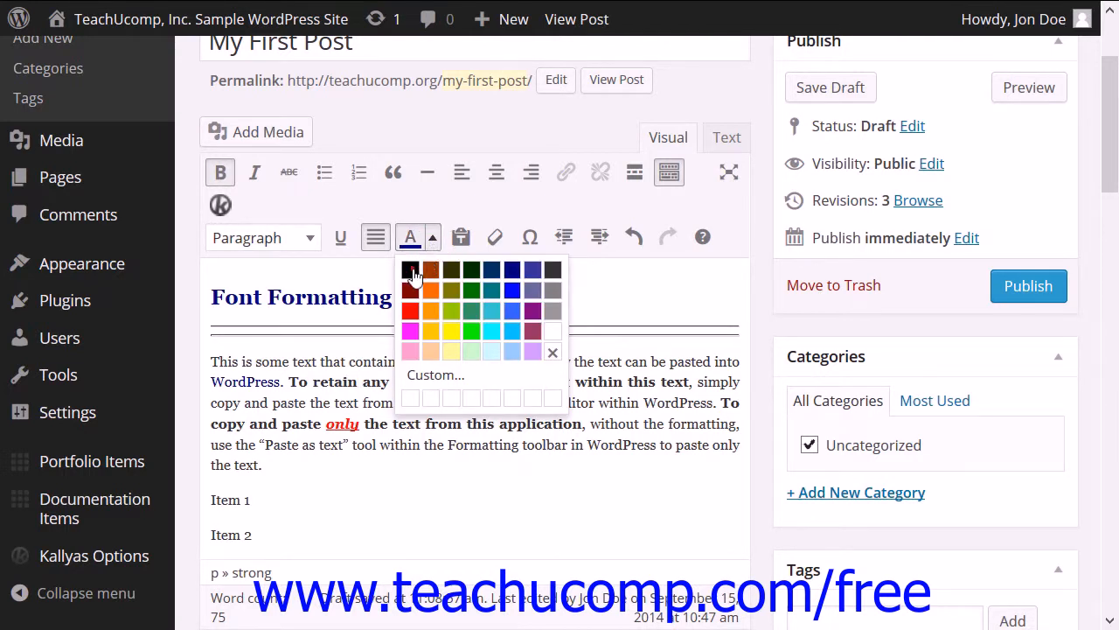
left_click(410, 268)
double_click(253, 381)
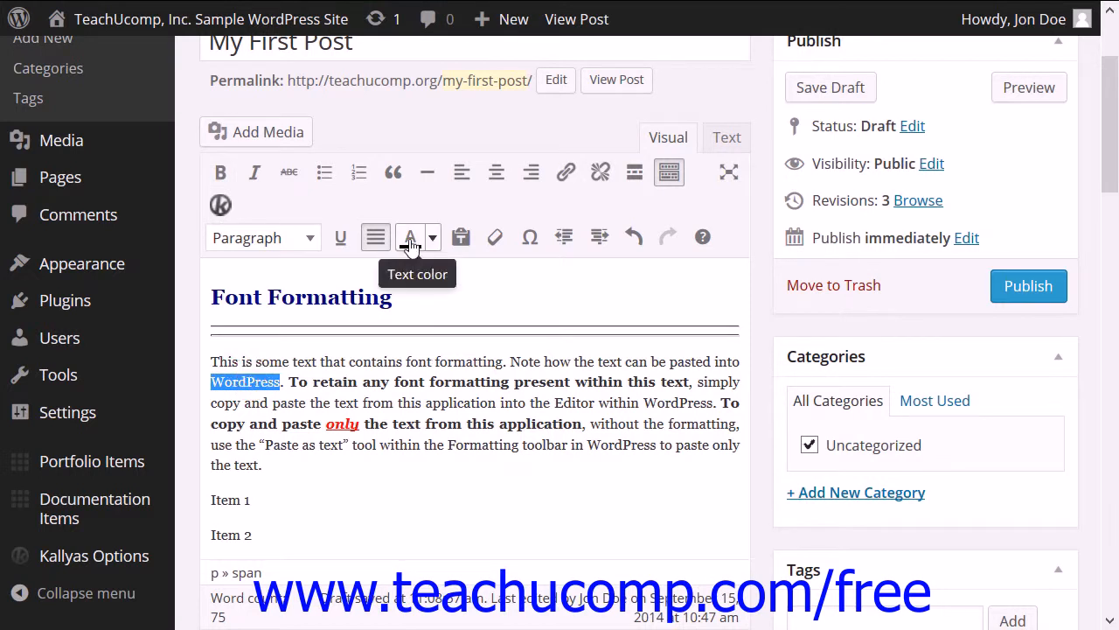
left_click(328, 363)
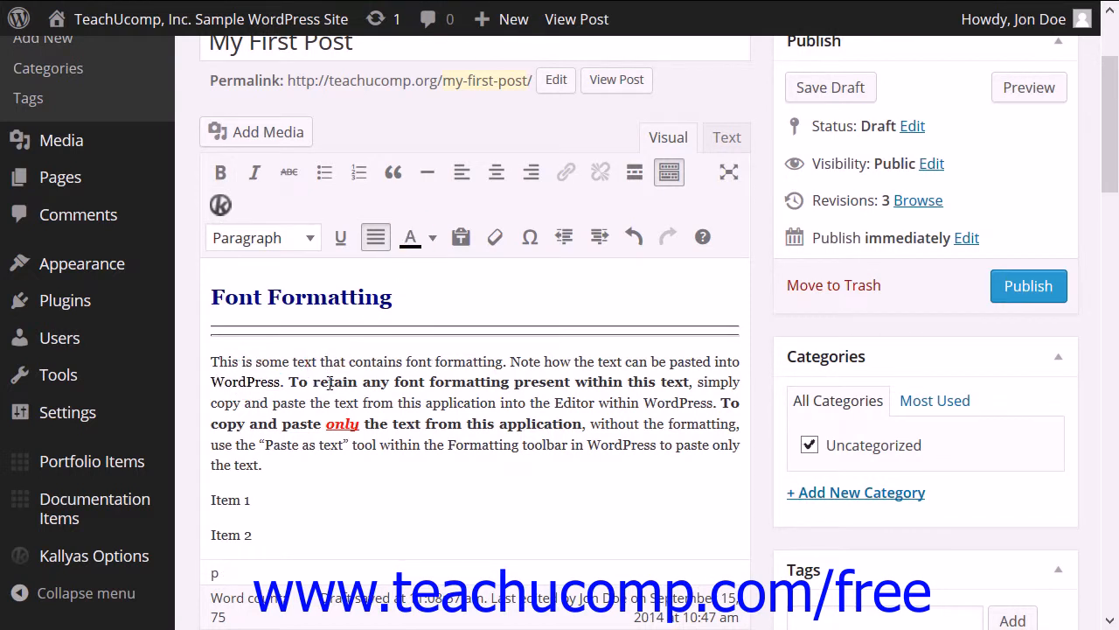
Clear the formatting from the word "WordPress" before the bold "To retain any font formatting" sentence
double_click(259, 382)
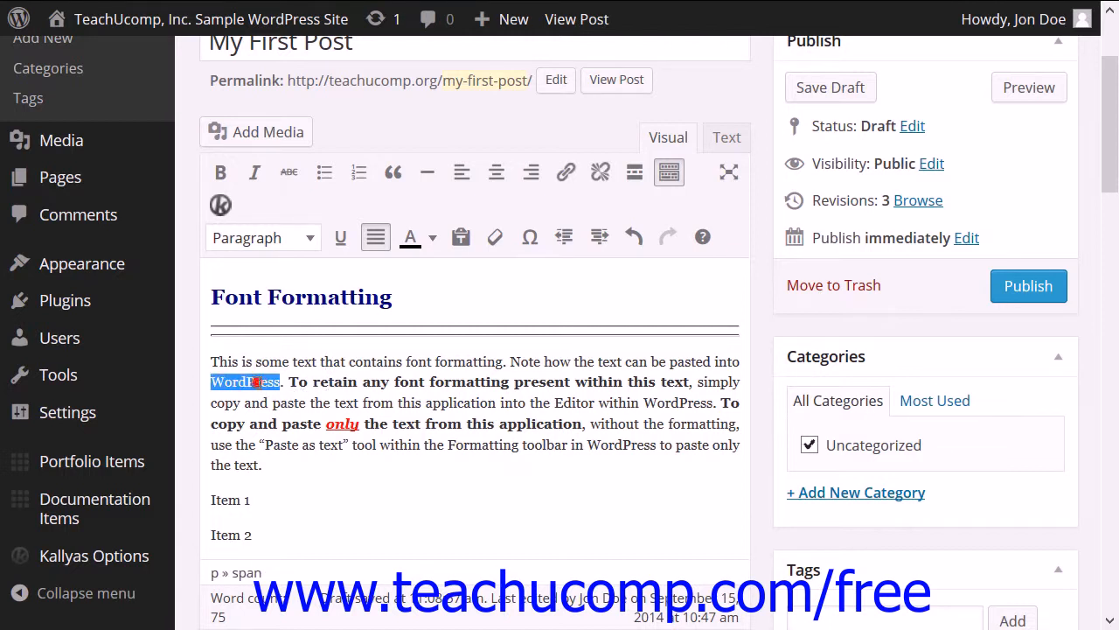
left_click(501, 246)
Insert the special character © at the end of the paragraph, directly after "paste only the text."
left_click(266, 468)
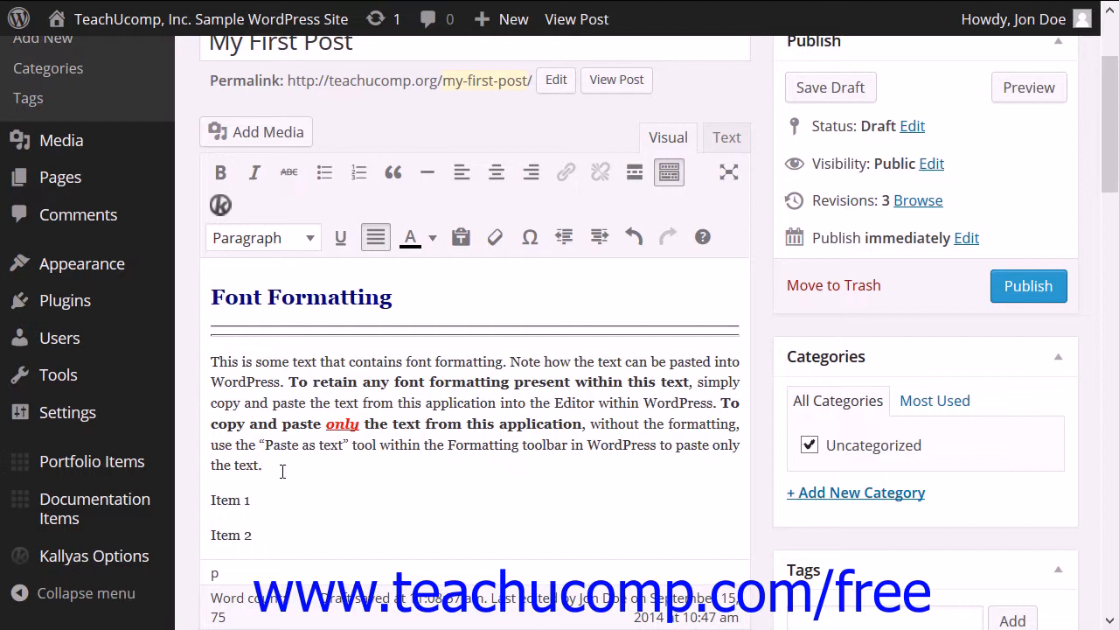
left_click(531, 238)
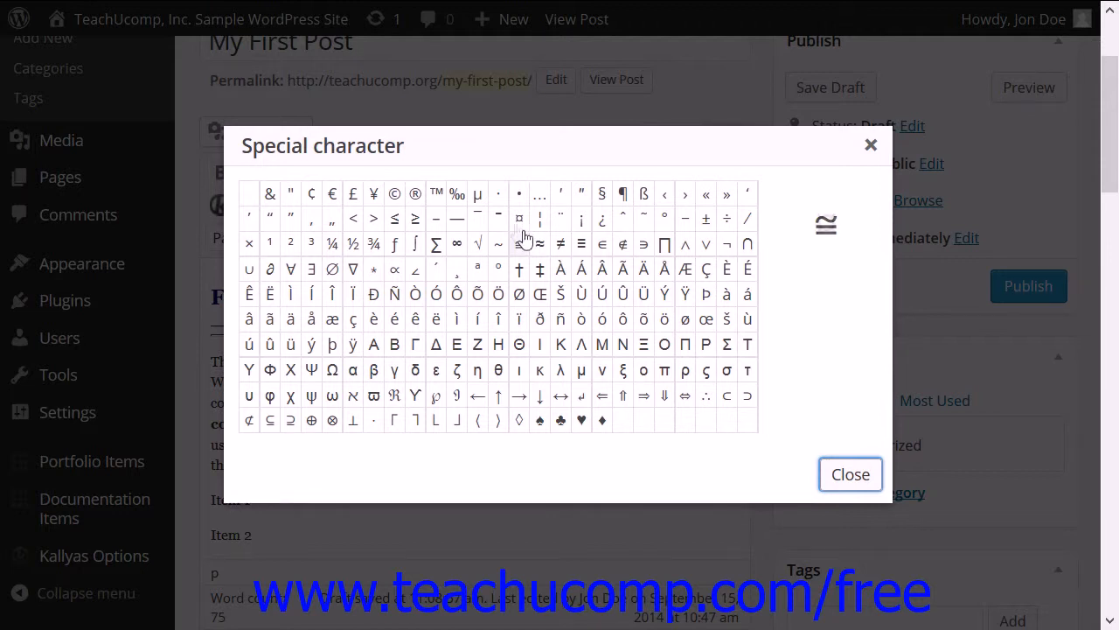
left_click(394, 194)
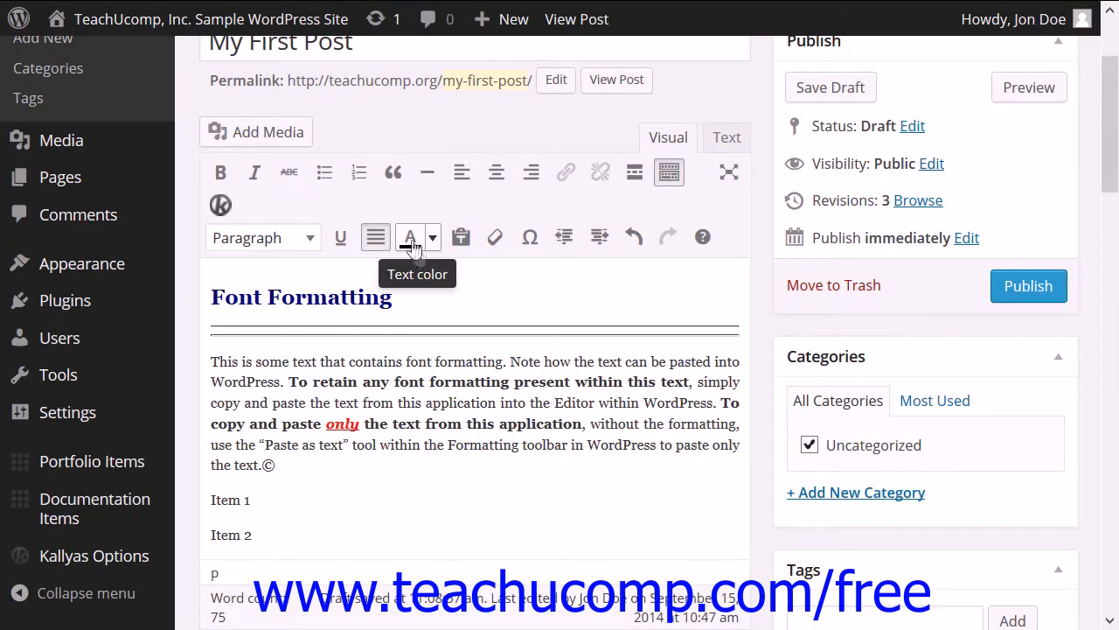
left_click(528, 248)
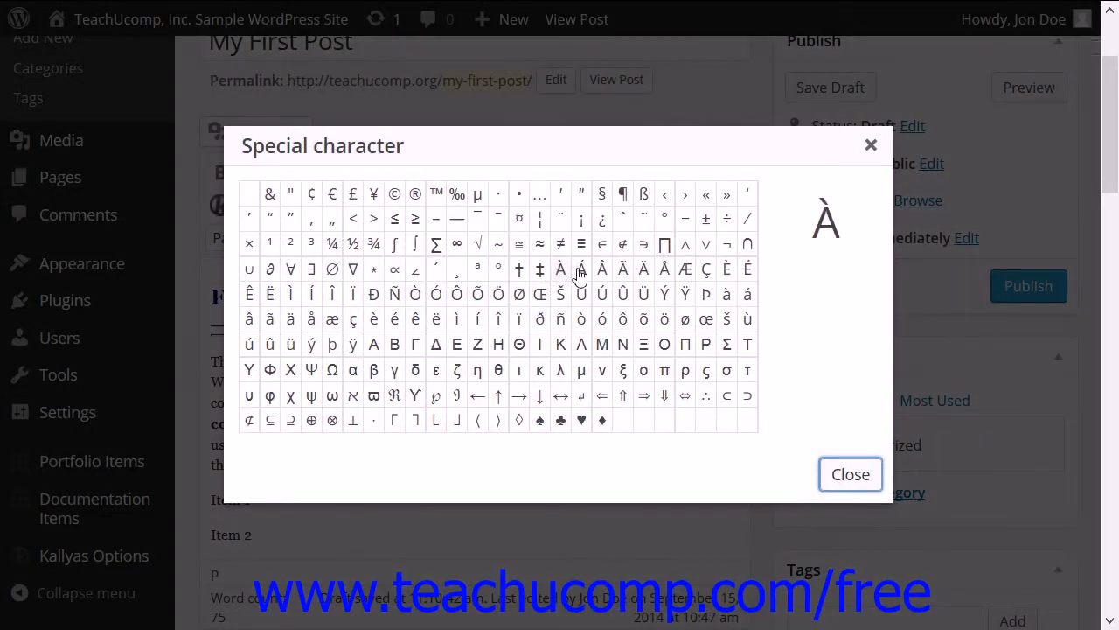
left_click(870, 146)
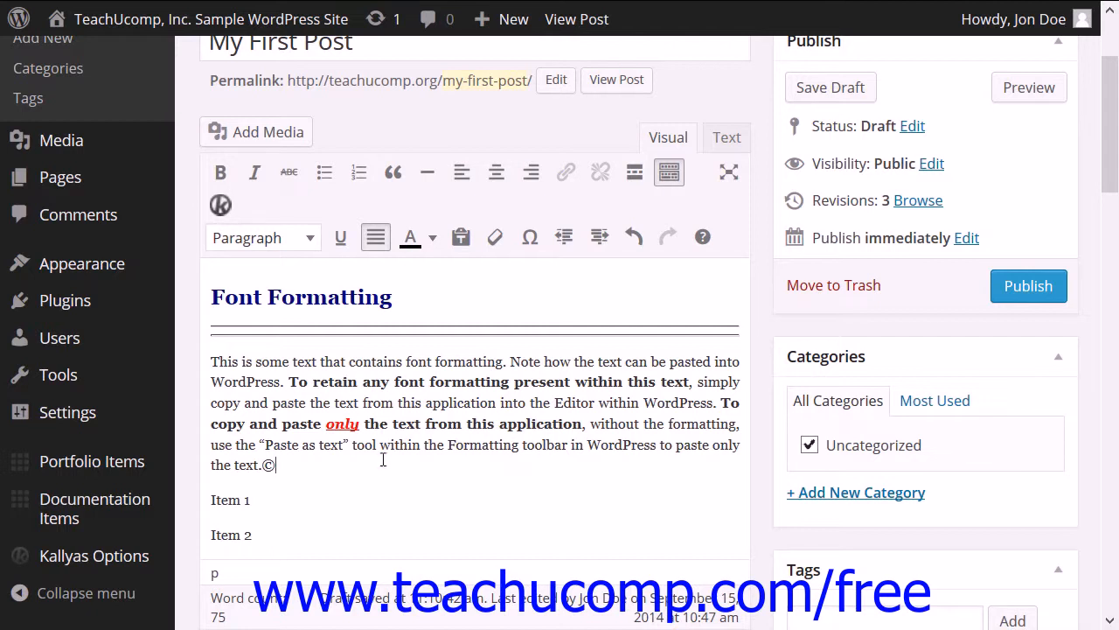
Indent the paragraph below the horizontal lines one level and remove the indent, then undo and redo that removal
left_click(600, 240)
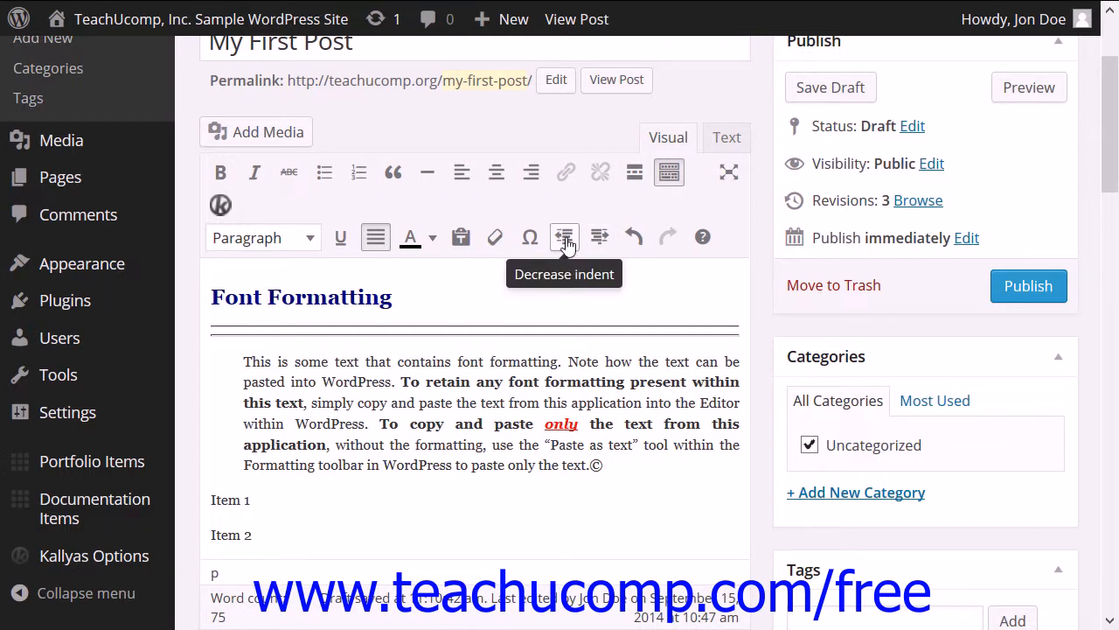
left_click(565, 239)
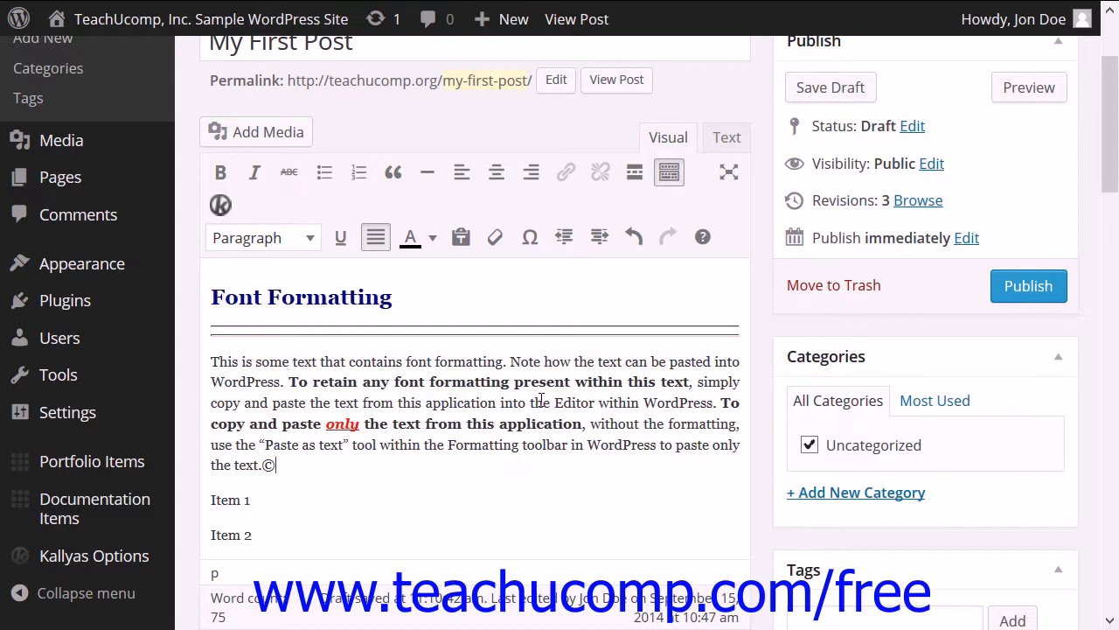
left_click(635, 239)
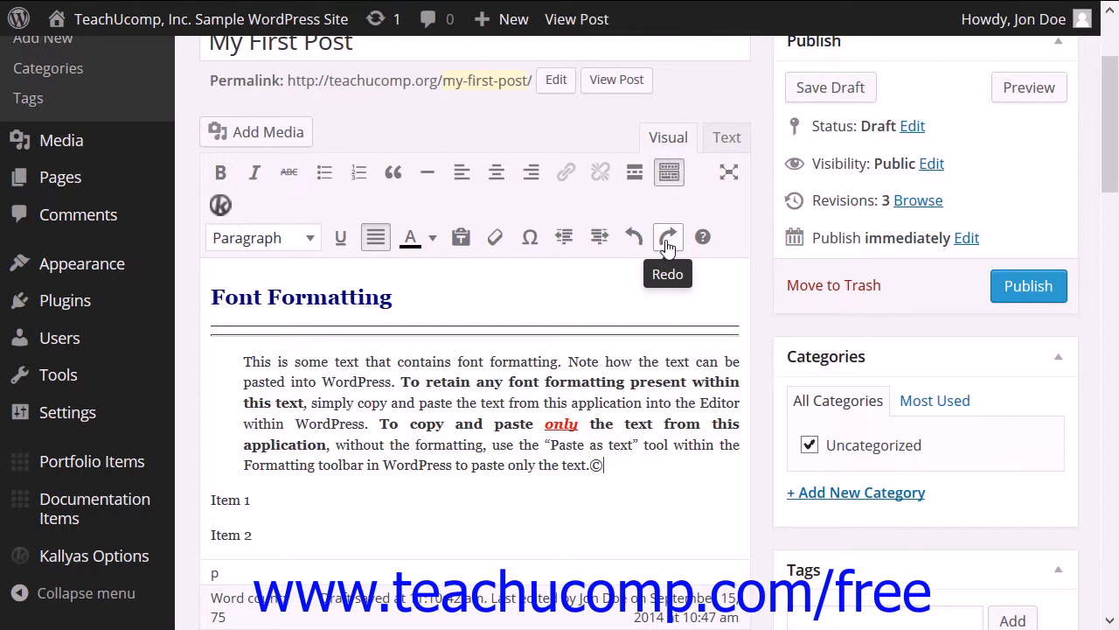
left_click(668, 238)
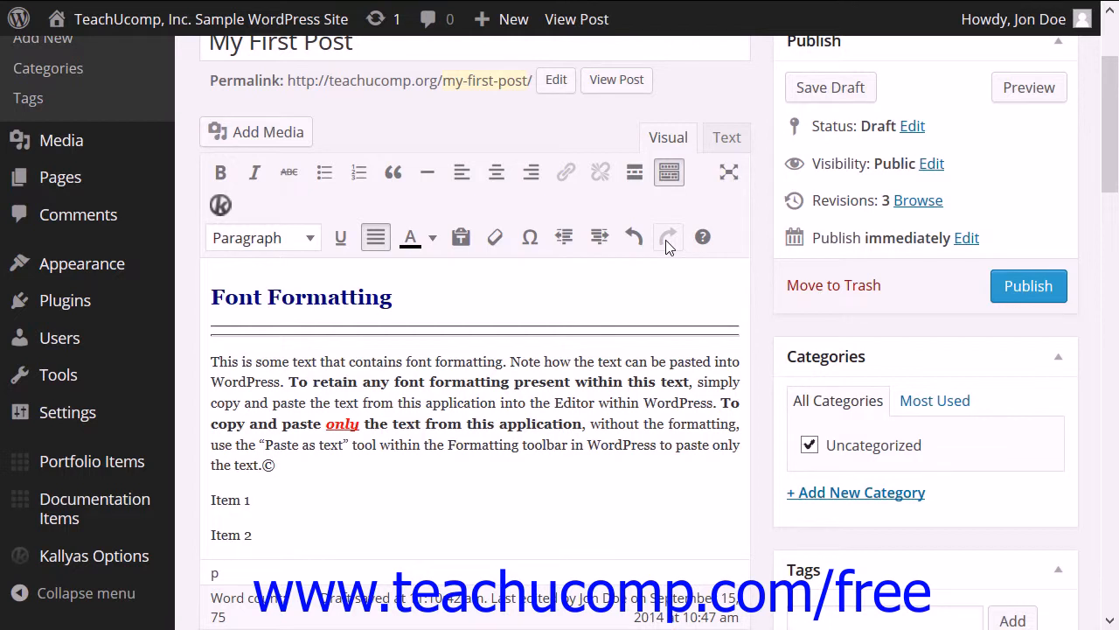
View the post in fullscreen editing mode with its toolbar shown, and exit fullscreen
left_click(729, 175)
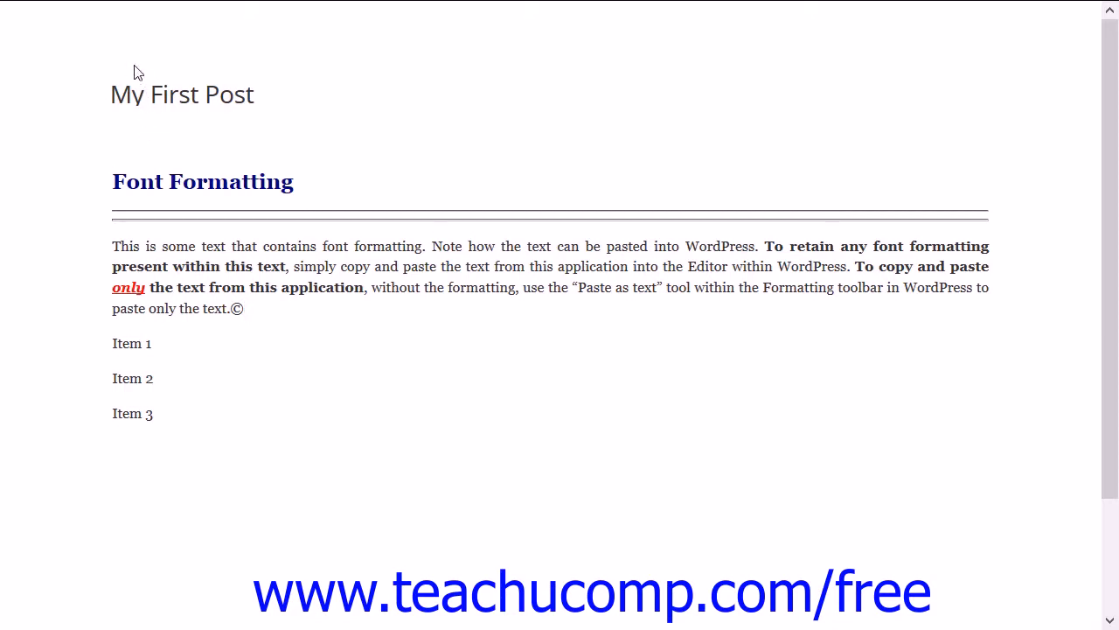
mouse_move(130, 44)
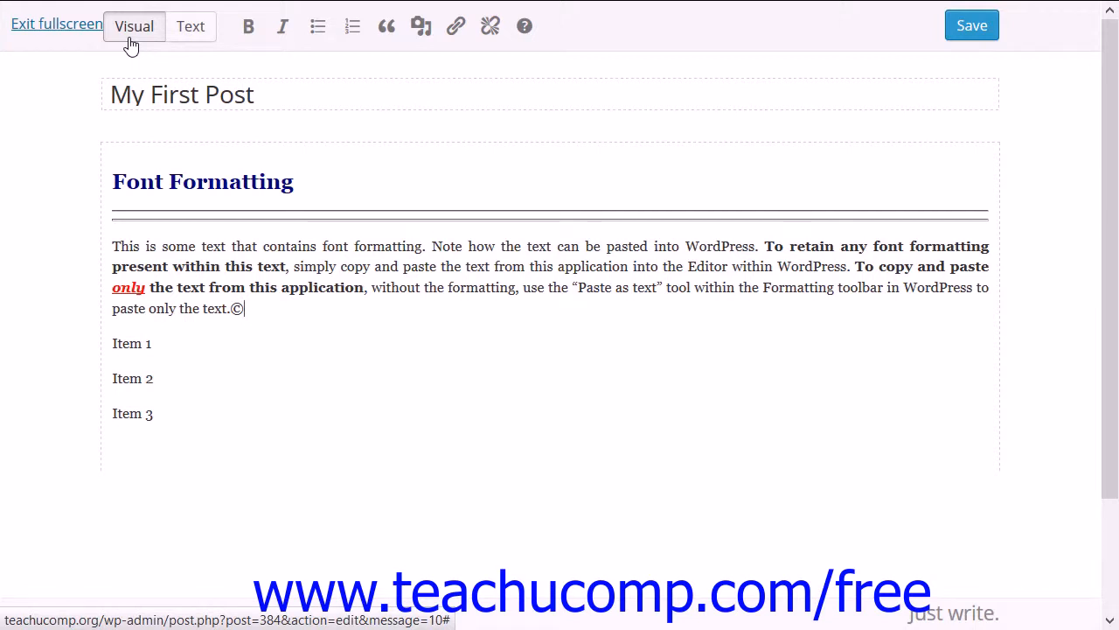
left_click(77, 33)
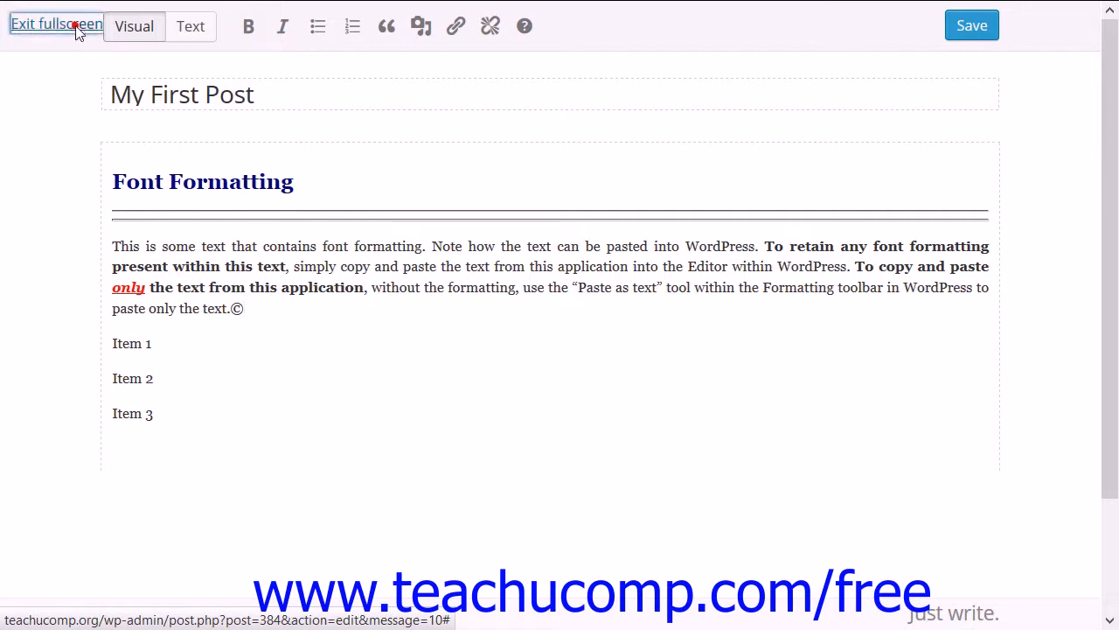